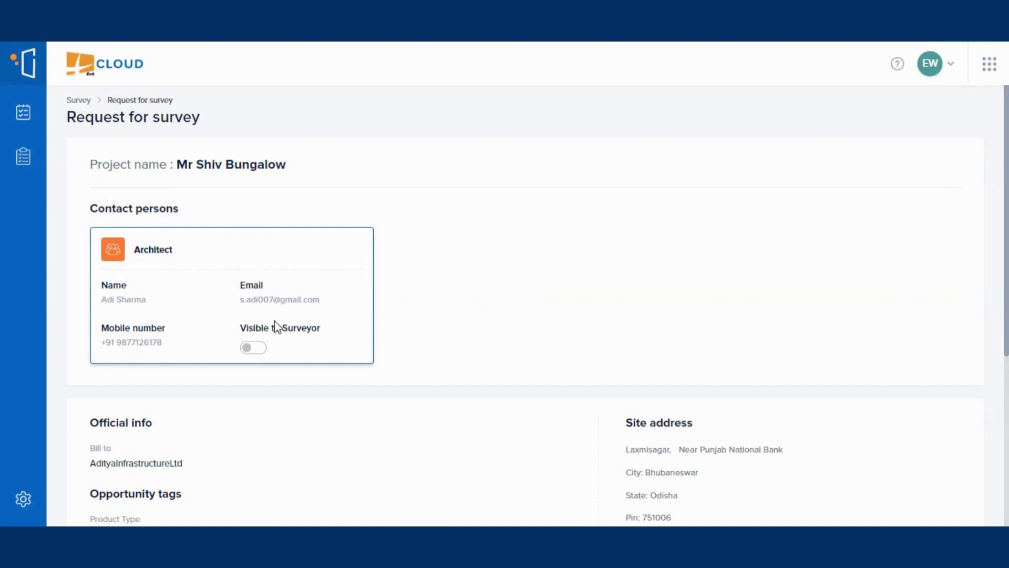
# Make the architect's contact visible to the surveyor.
pyautogui.scroll(-3, 193, 348)
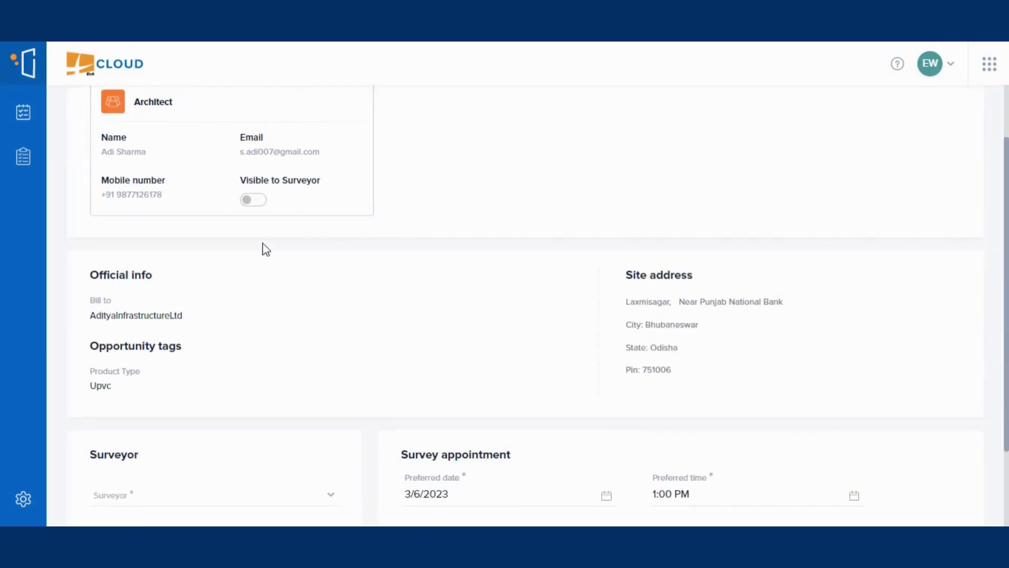
pyautogui.click(261, 205)
pyautogui.scroll(3, 304, 261)
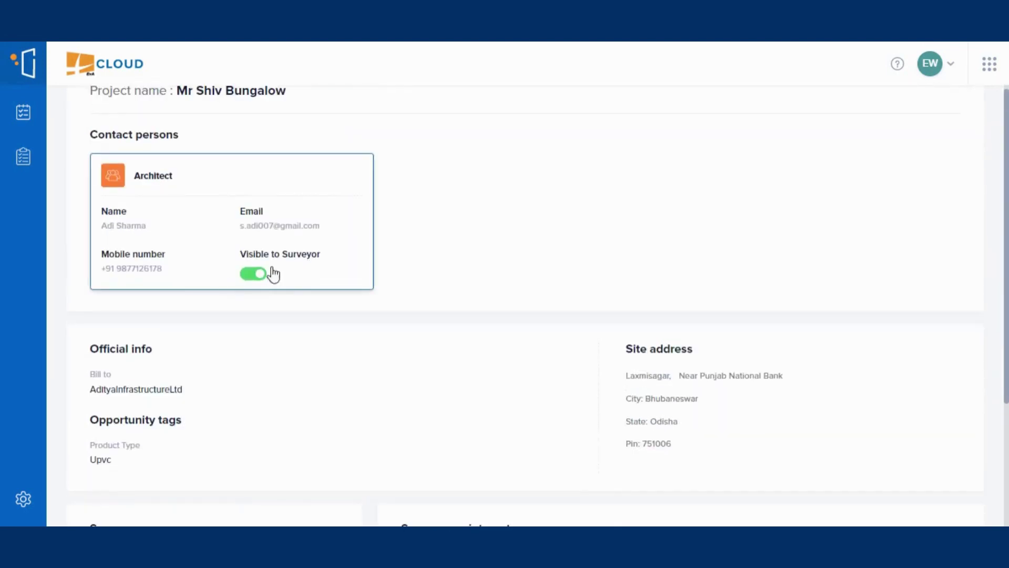
pyautogui.scroll(-5, 219, 329)
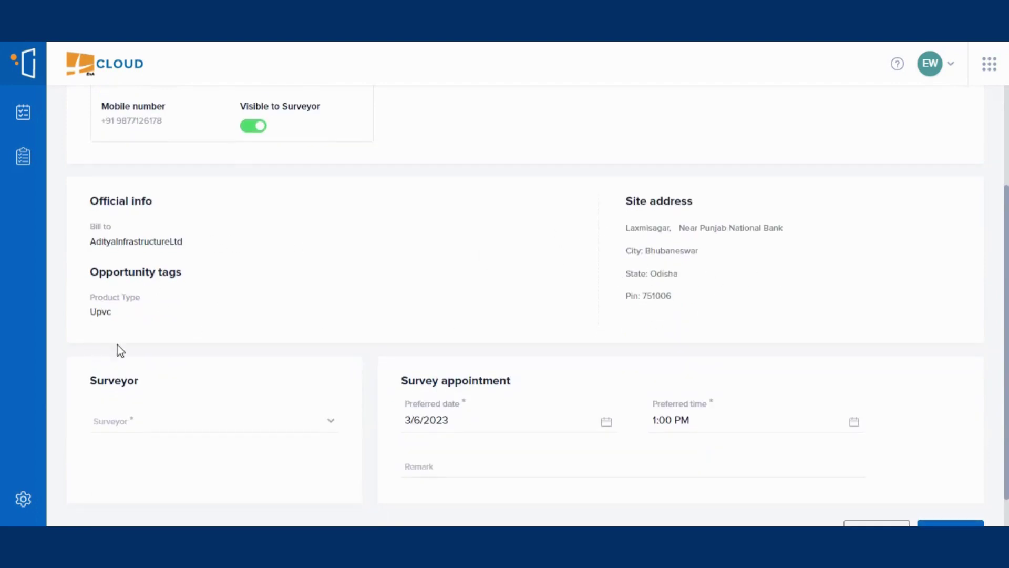
pyautogui.scroll(-1, 239, 354)
# Assign the surveyor, set 10:00 AM, add remark 'Survey on site', and save the request.
pyautogui.click(319, 380)
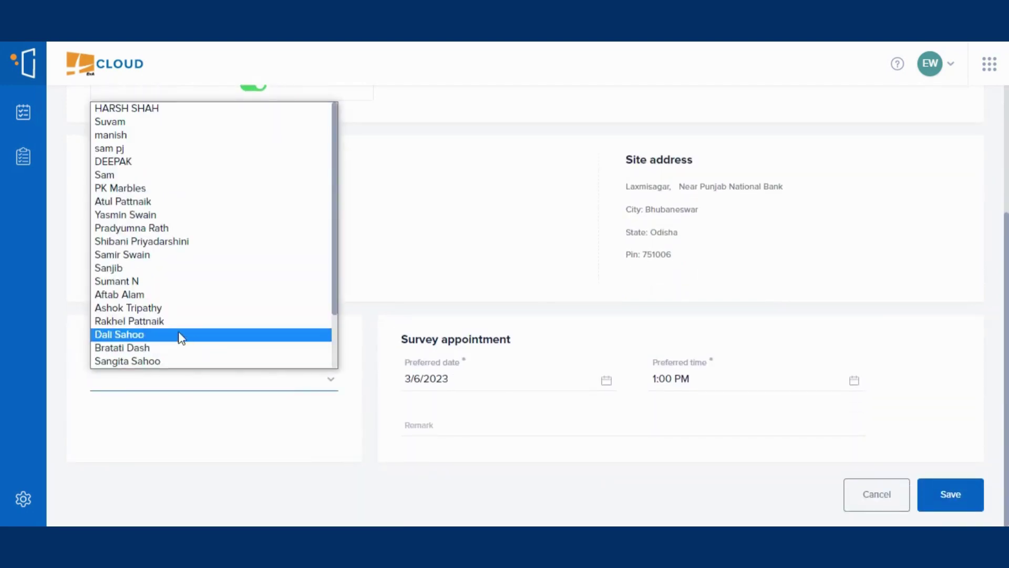
pyautogui.click(719, 383)
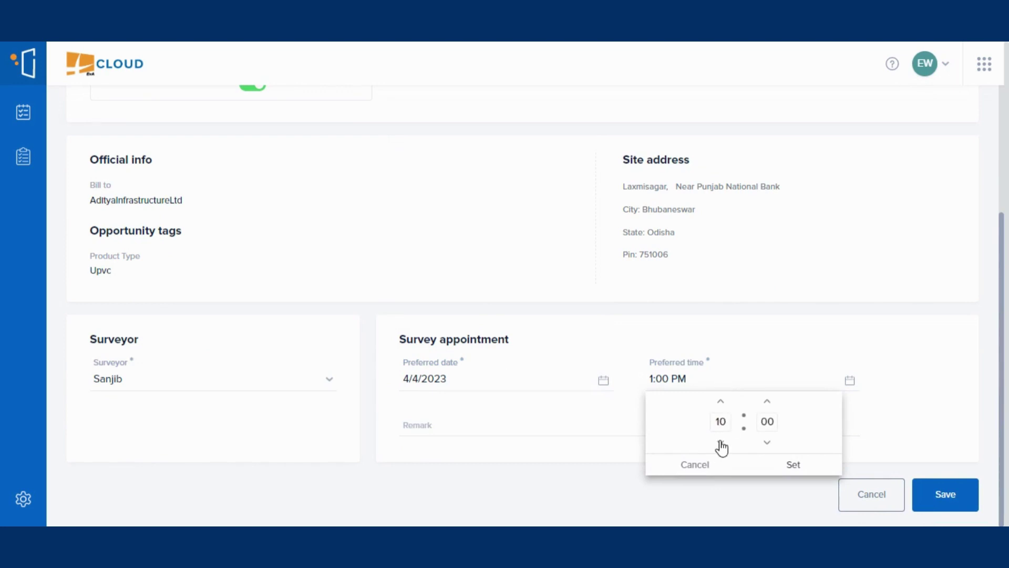
pyautogui.click(793, 465)
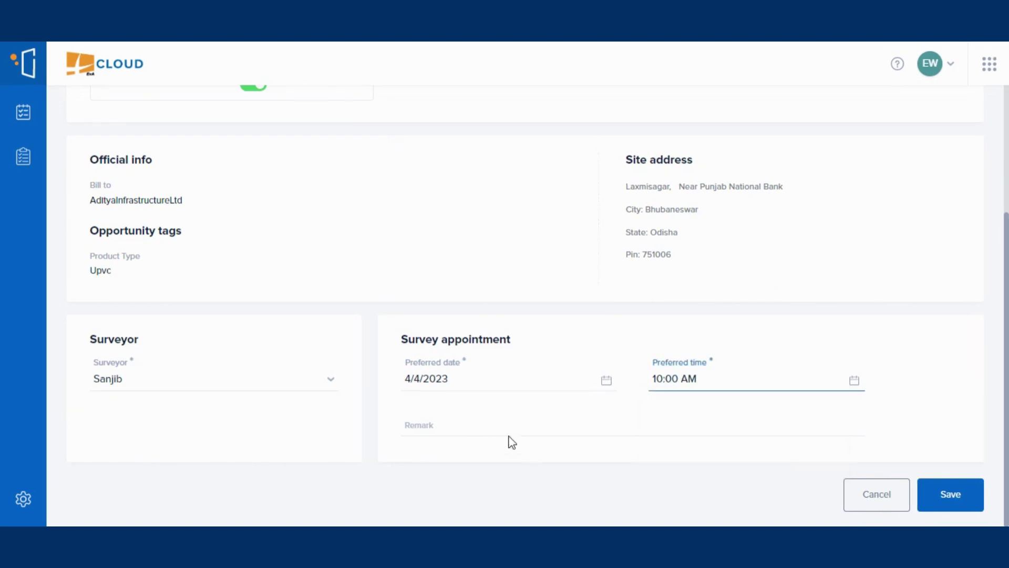
pyautogui.click(482, 431)
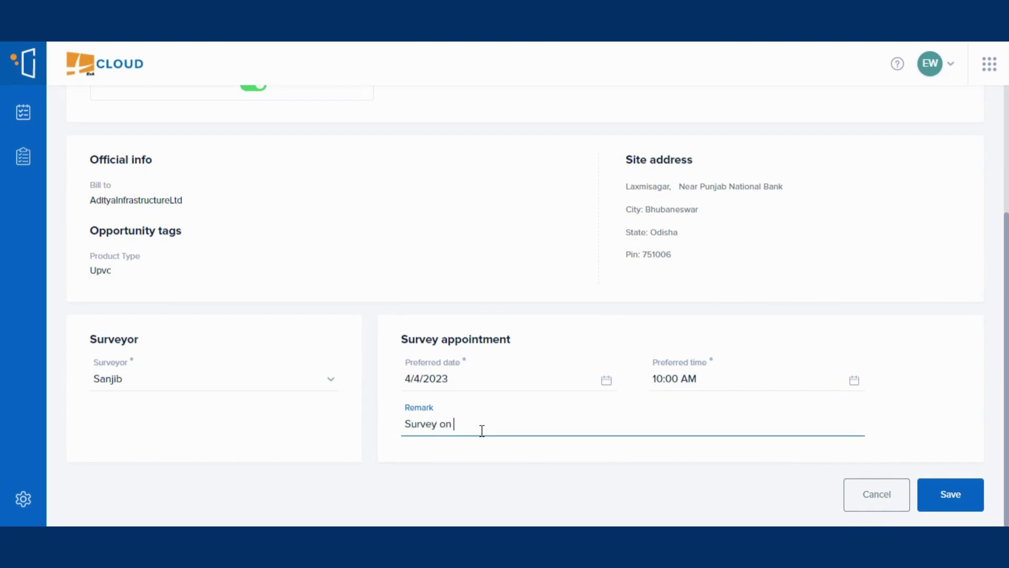
pyautogui.click(953, 497)
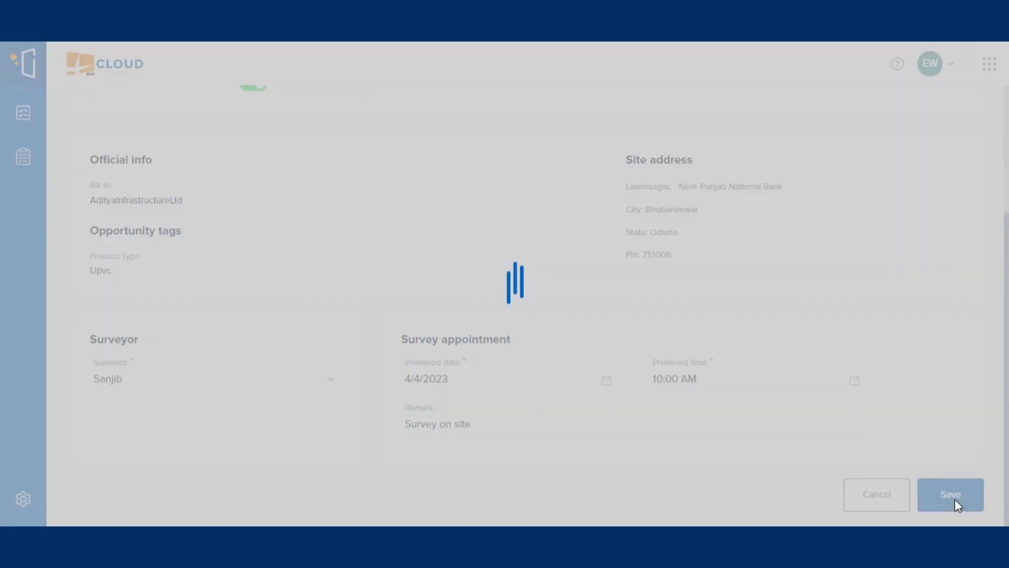
# Accept the Mr Shiv Bungalow request and open its survey from the Ongoing list.
pyautogui.click(918, 255)
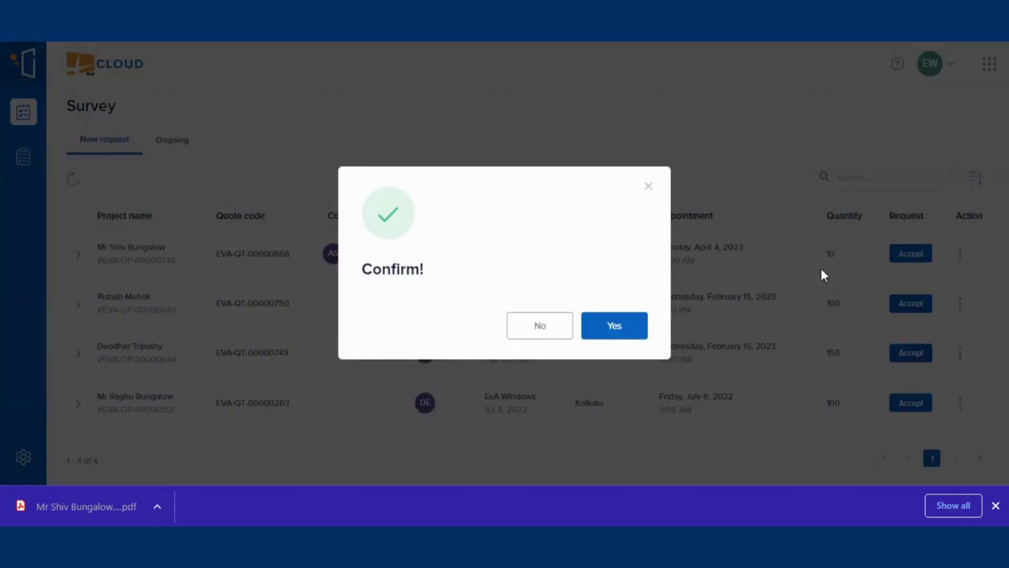
pyautogui.click(618, 334)
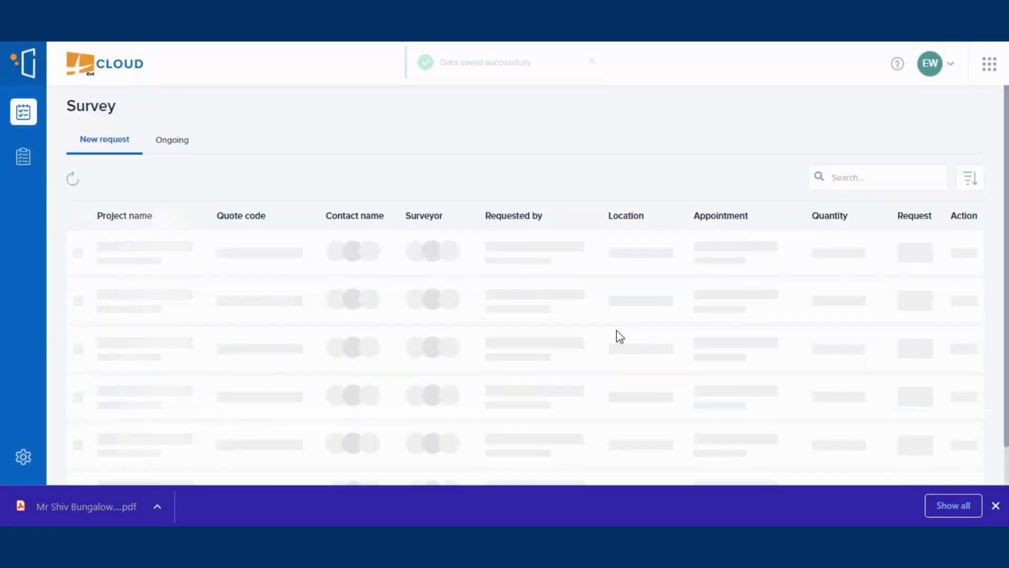
pyautogui.click(182, 148)
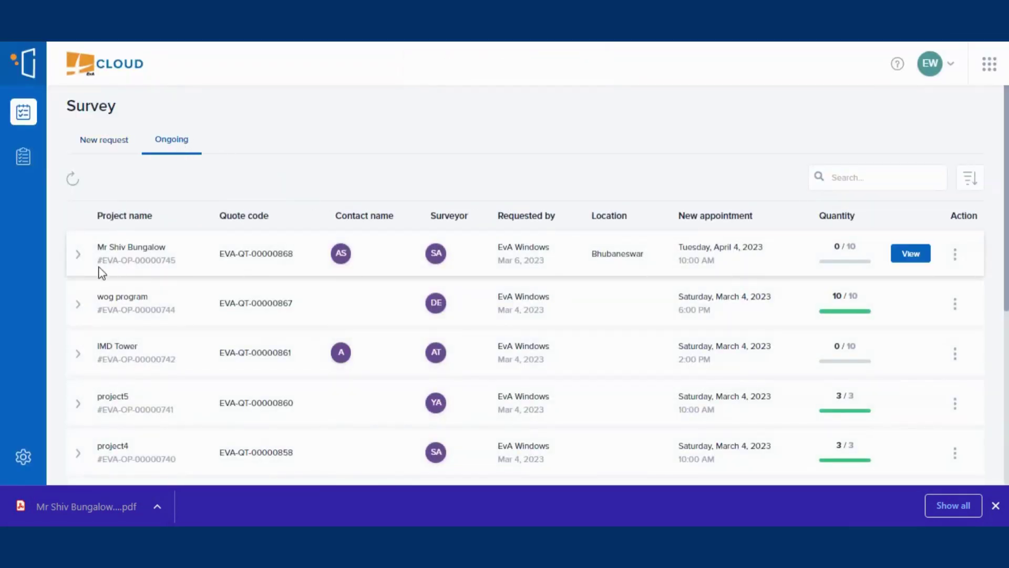
pyautogui.click(914, 255)
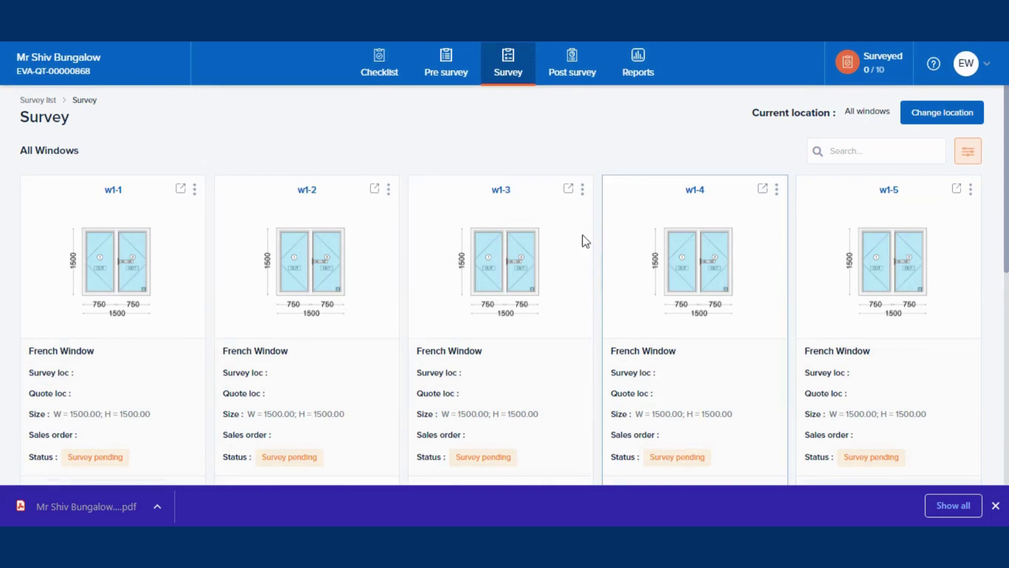
# Save the default checklist: drainage Face Outside, scaffolding No, opening section and grill position NA.
pyautogui.click(393, 82)
pyautogui.click(355, 231)
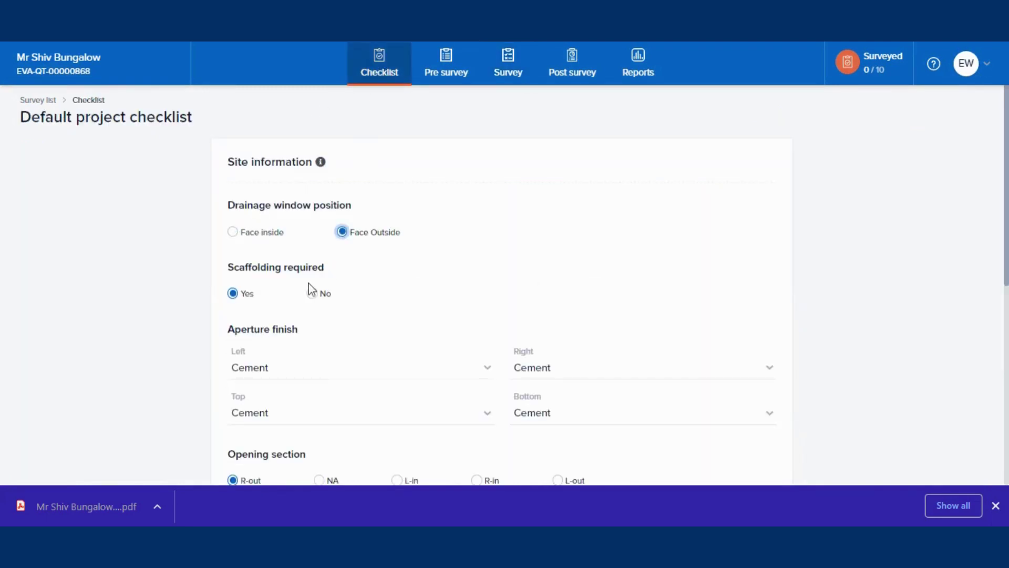
pyautogui.click(312, 293)
pyautogui.scroll(-4, 370, 329)
pyautogui.click(318, 259)
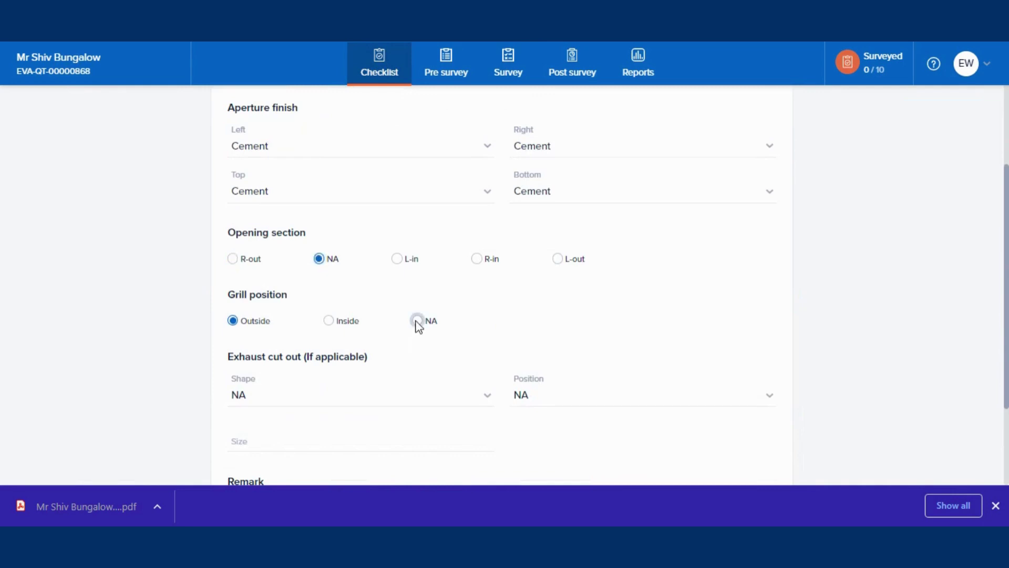
pyautogui.click(418, 320)
pyautogui.scroll(-3, 426, 337)
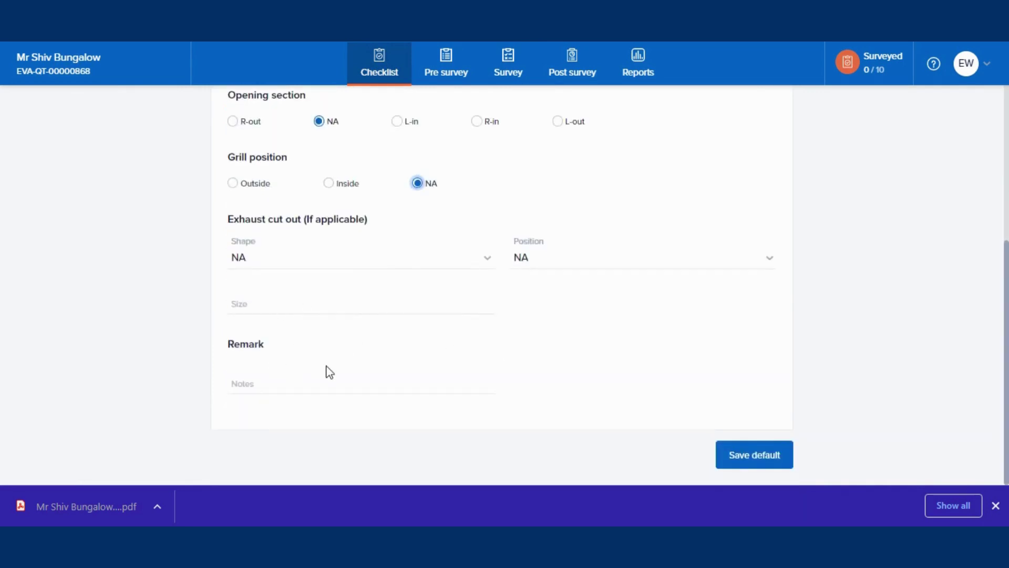
pyautogui.click(765, 456)
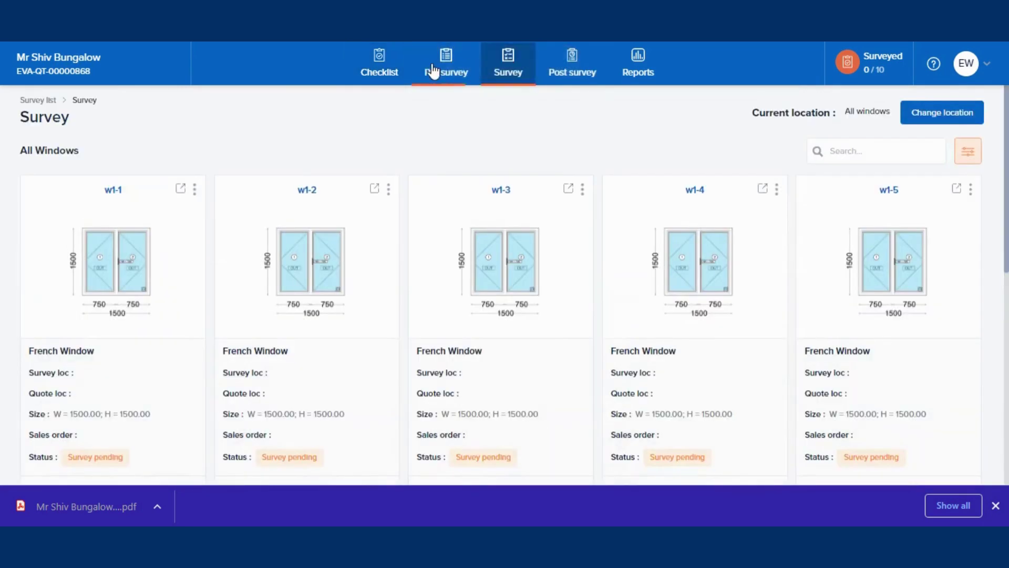
# In Pre survey, add two Floor-type locations to the project layout.
pyautogui.click(432, 79)
pyautogui.click(466, 149)
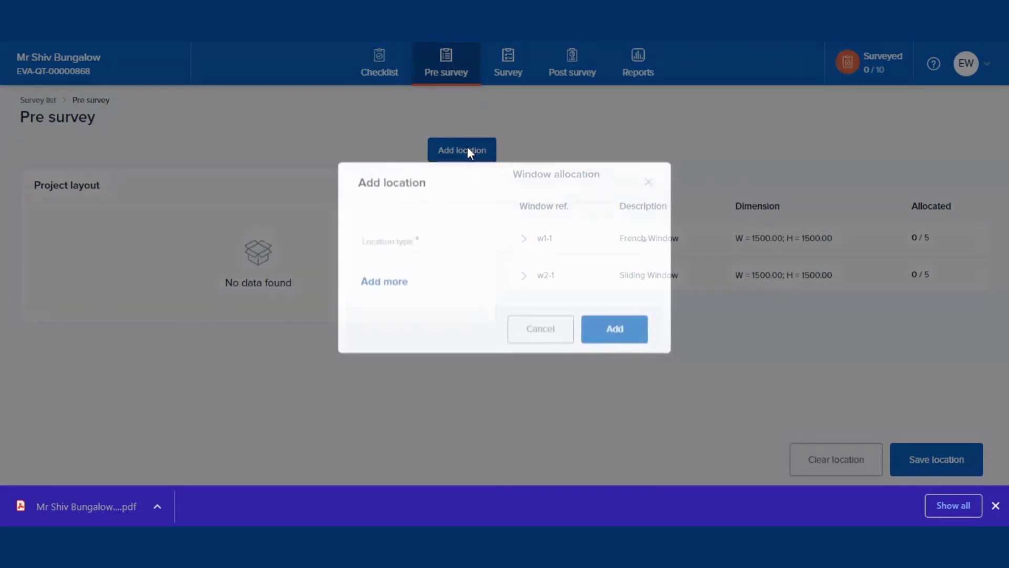
pyautogui.click(424, 254)
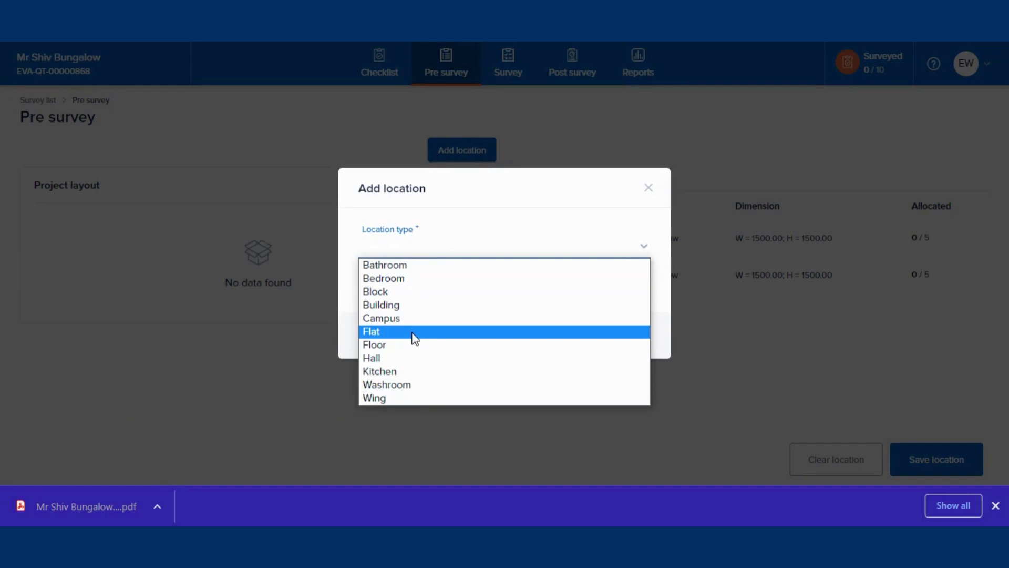
pyautogui.click(387, 345)
pyautogui.click(382, 267)
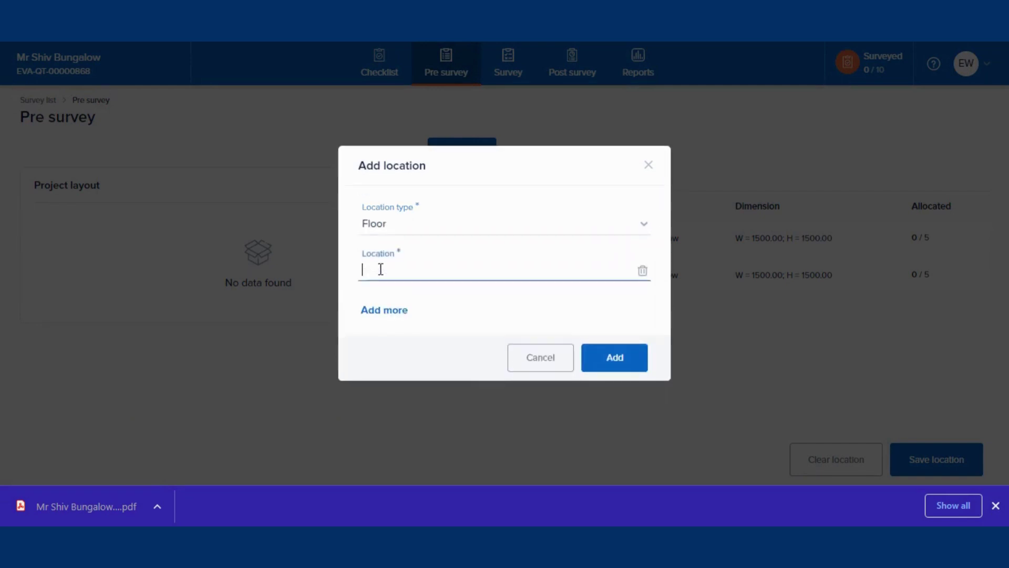
pyautogui.click(374, 310)
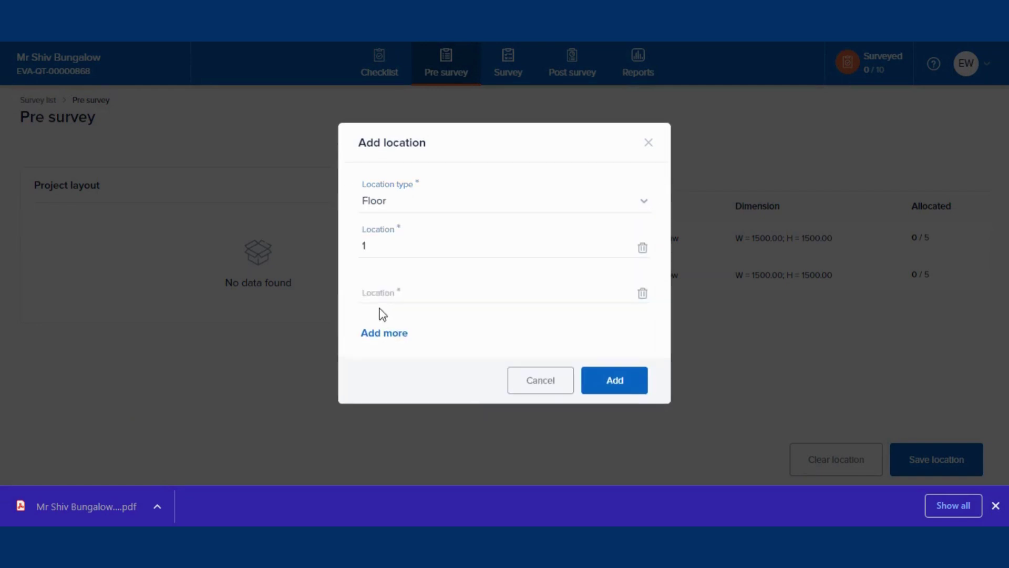
pyautogui.click(389, 290)
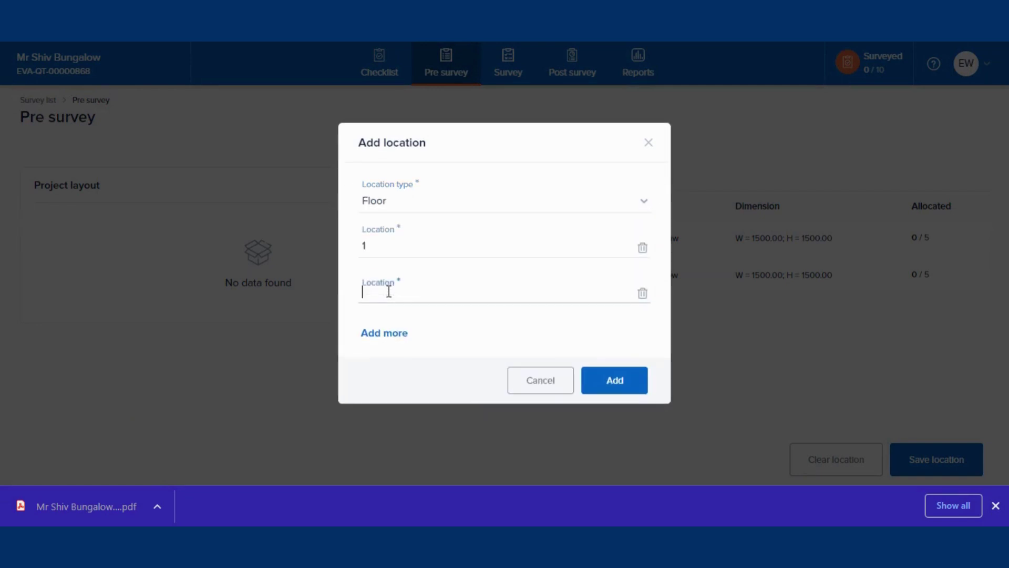
pyautogui.click(584, 379)
# Allocate one French Window to Hall-1.
pyautogui.click(371, 311)
pyautogui.click(214, 417)
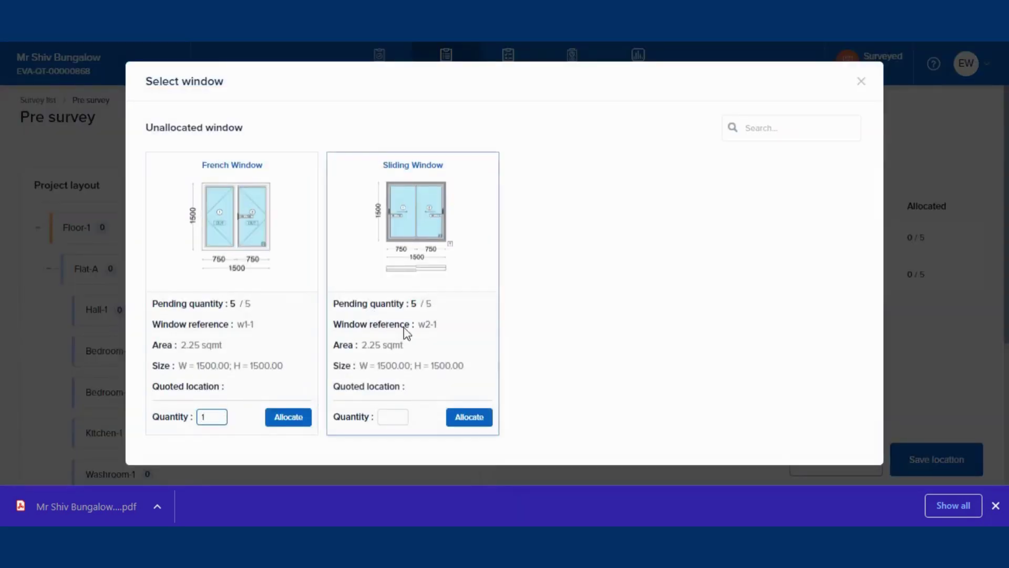
pyautogui.click(296, 422)
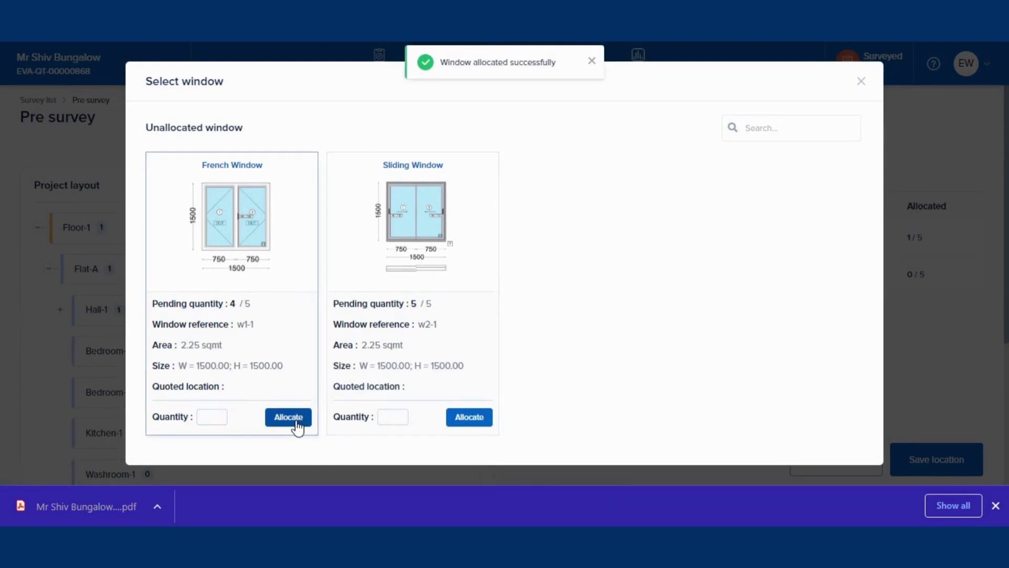
pyautogui.click(861, 81)
# Review the allocated windows and start the survey for French Window w1-2 in Bedroom-2.
pyautogui.click(94, 321)
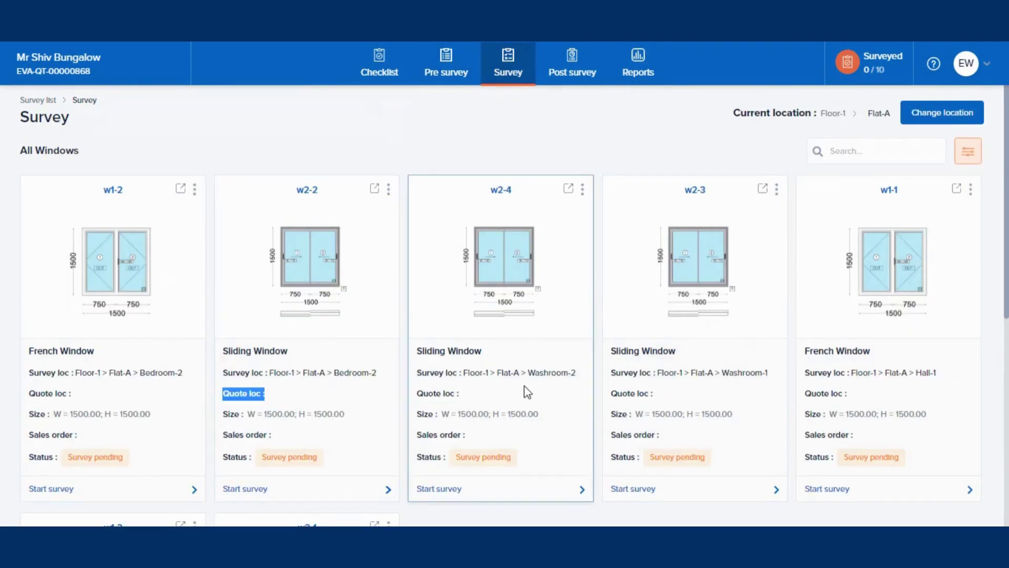
pyautogui.scroll(-5, 852, 399)
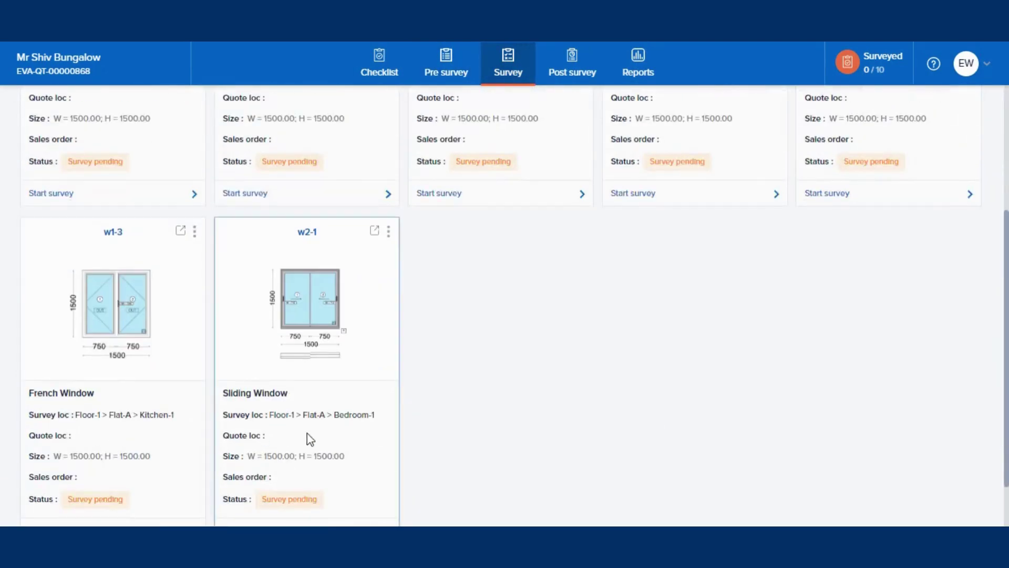
pyautogui.scroll(5, 397, 390)
pyautogui.scroll(-2, 234, 383)
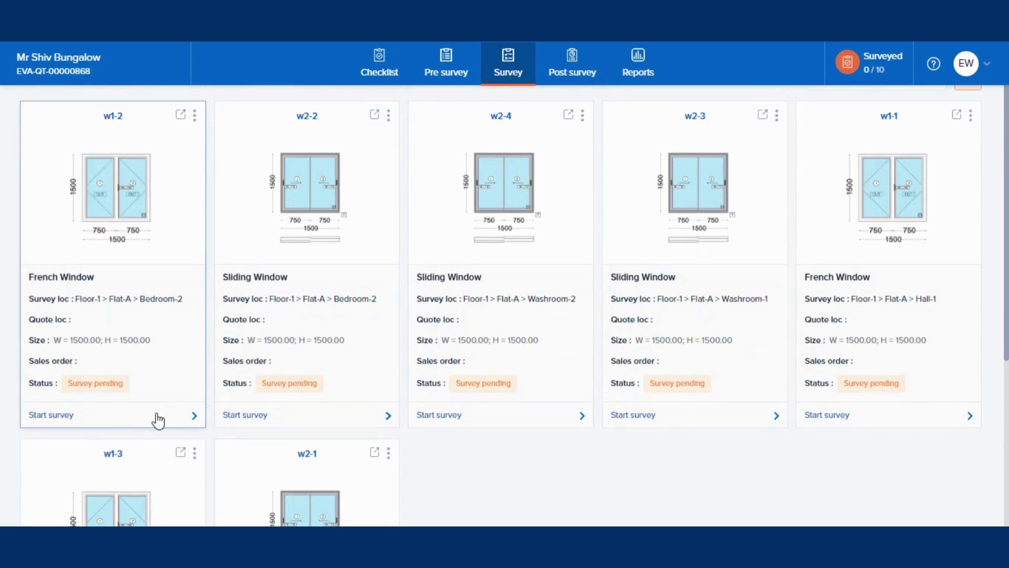
pyautogui.click(158, 419)
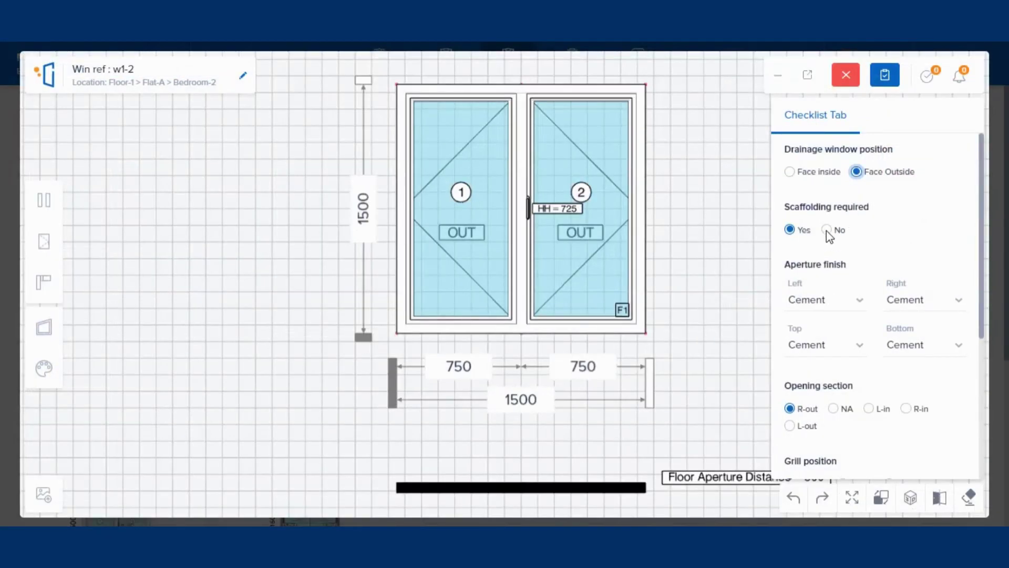
# Set opening section to NA and record the window width as 1482 from three measurements.
pyautogui.click(839, 406)
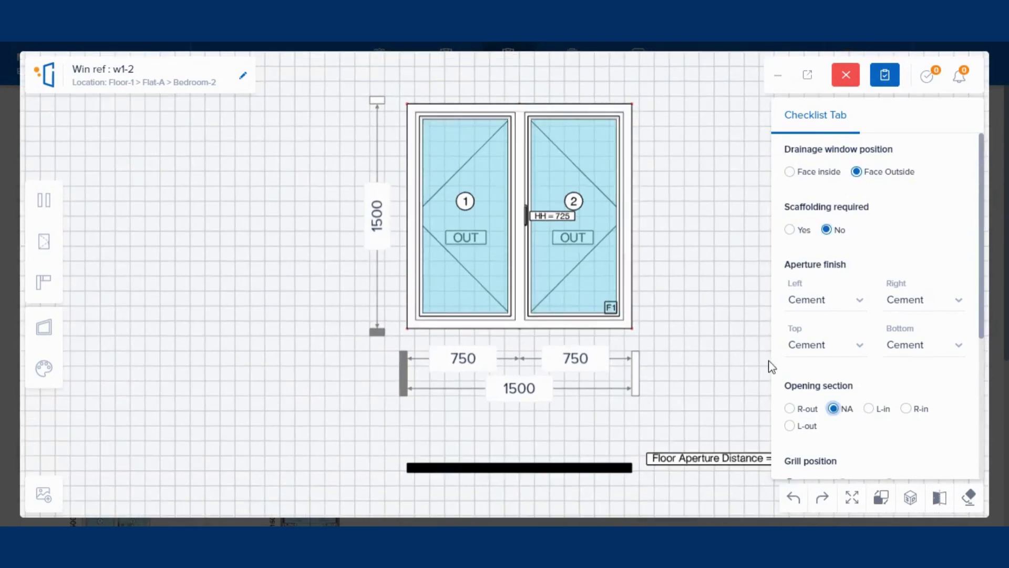
pyautogui.scroll(-4, 923, 384)
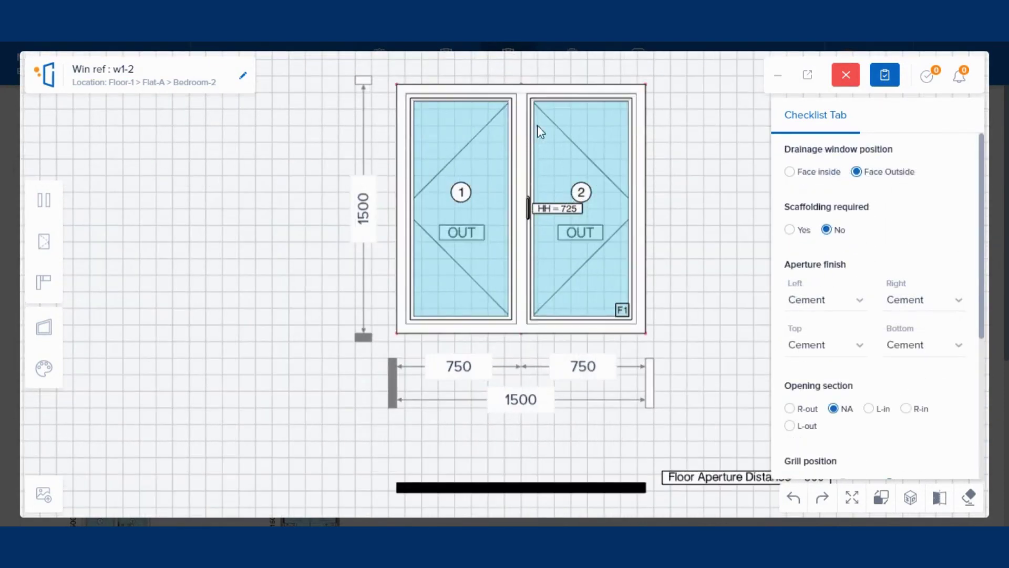
pyautogui.click(528, 401)
pyautogui.click(865, 171)
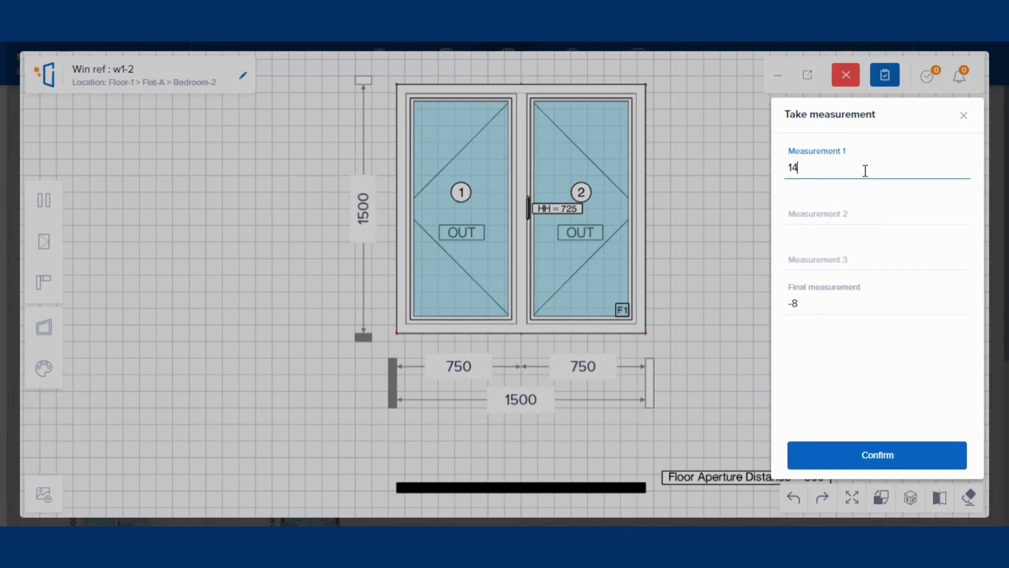
pyautogui.click(837, 209)
pyautogui.write('149')
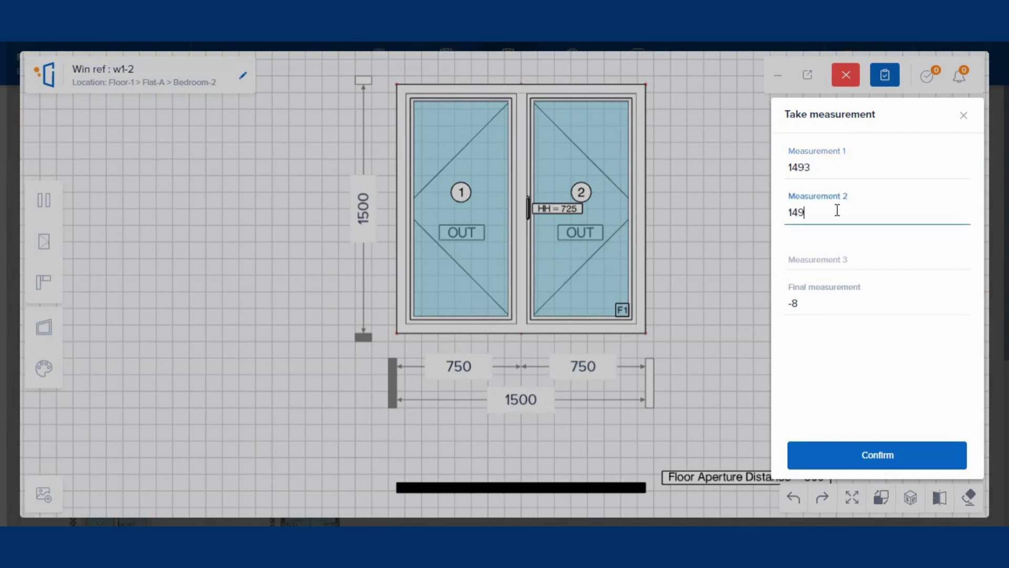
pyautogui.write('2')
pyautogui.click(815, 254)
pyautogui.write('1490')
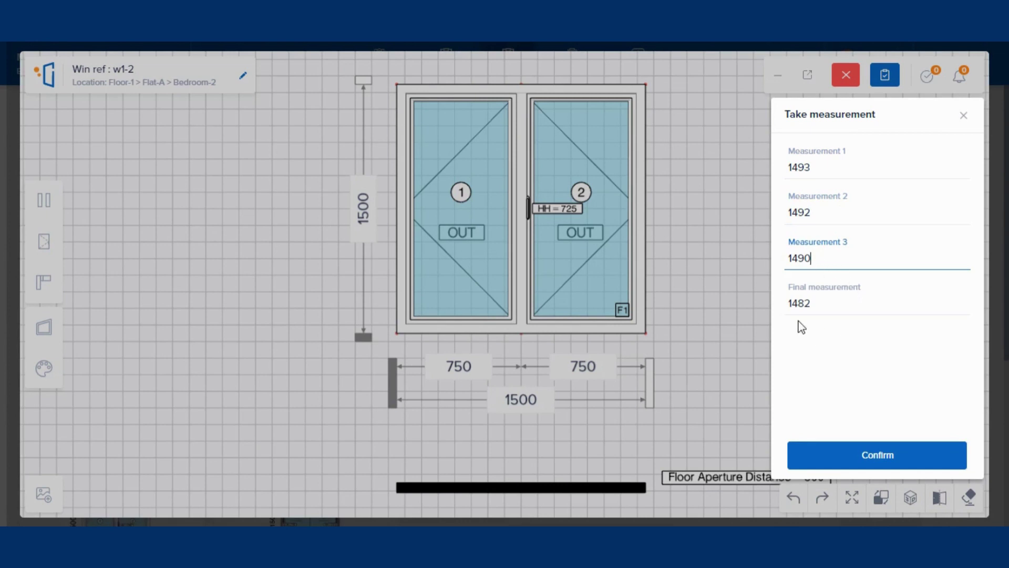
pyautogui.moveTo(787, 303); pyautogui.dragTo(823, 304)
pyautogui.click(865, 463)
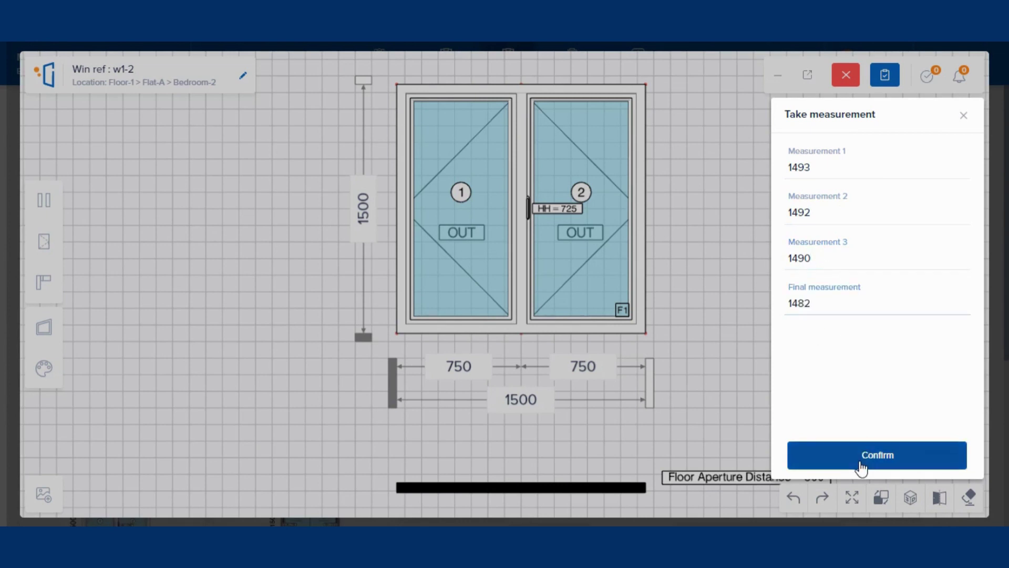
# Record three height measurements, giving a window height of 1493.
pyautogui.click(360, 236)
pyautogui.click(839, 170)
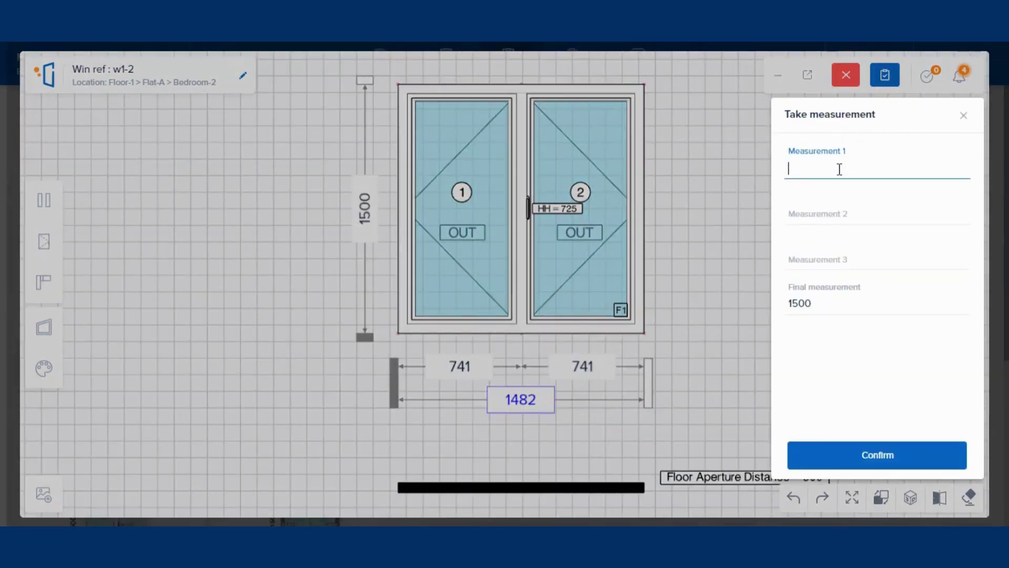
pyautogui.click(845, 217)
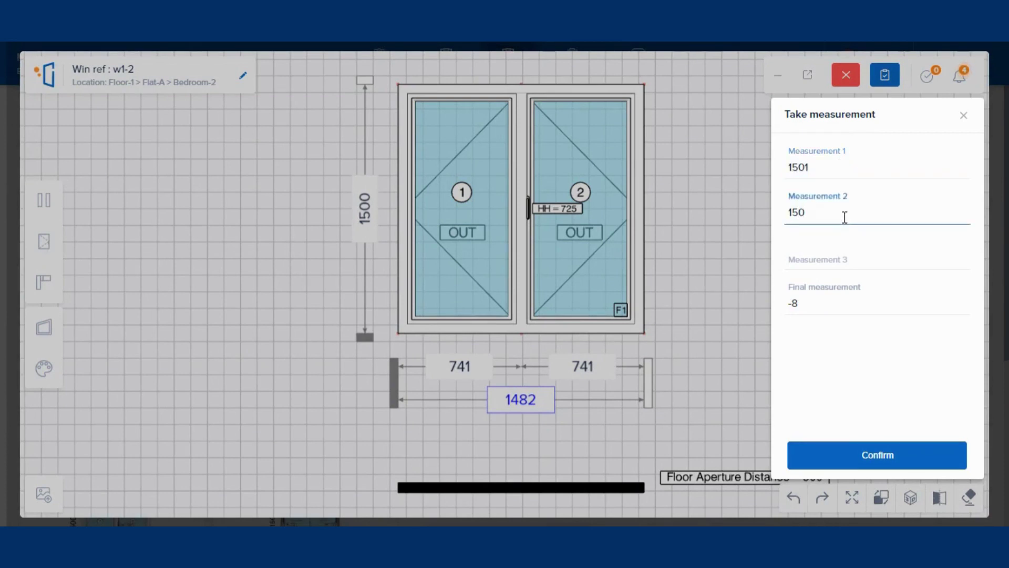
pyautogui.click(827, 255)
pyautogui.write('1506')
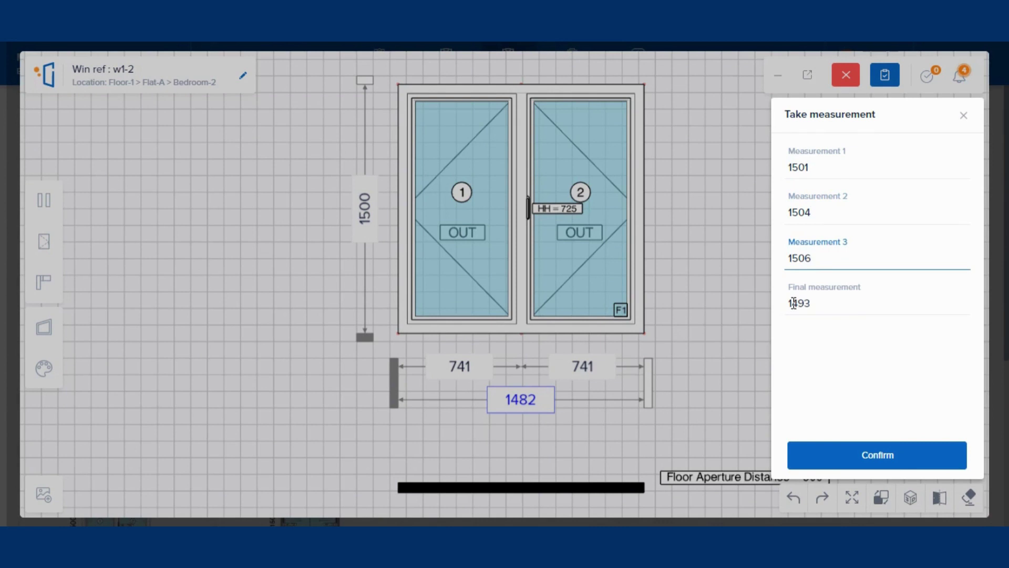
pyautogui.click(820, 307)
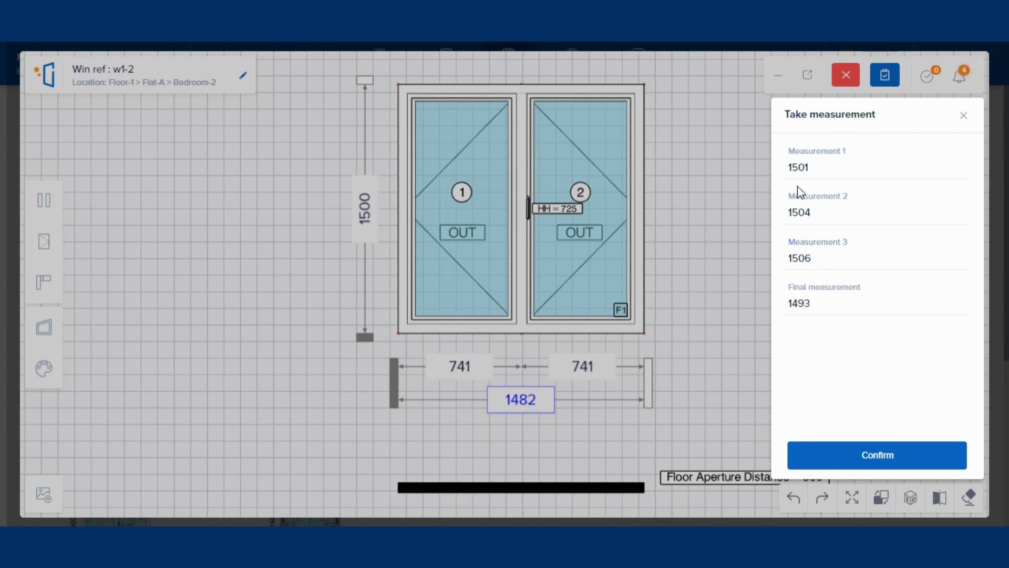
pyautogui.click(857, 467)
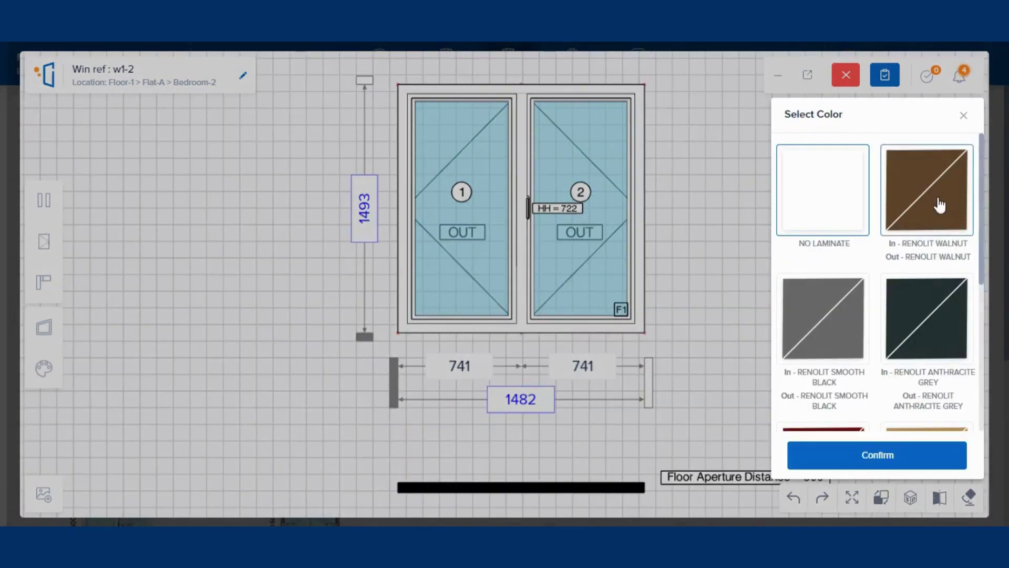
# Apply the Renolit Walnut frame colour to window w1-2.
pyautogui.scroll(-4, 928, 181)
pyautogui.scroll(3, 897, 302)
pyautogui.scroll(1, 935, 236)
pyautogui.click(929, 210)
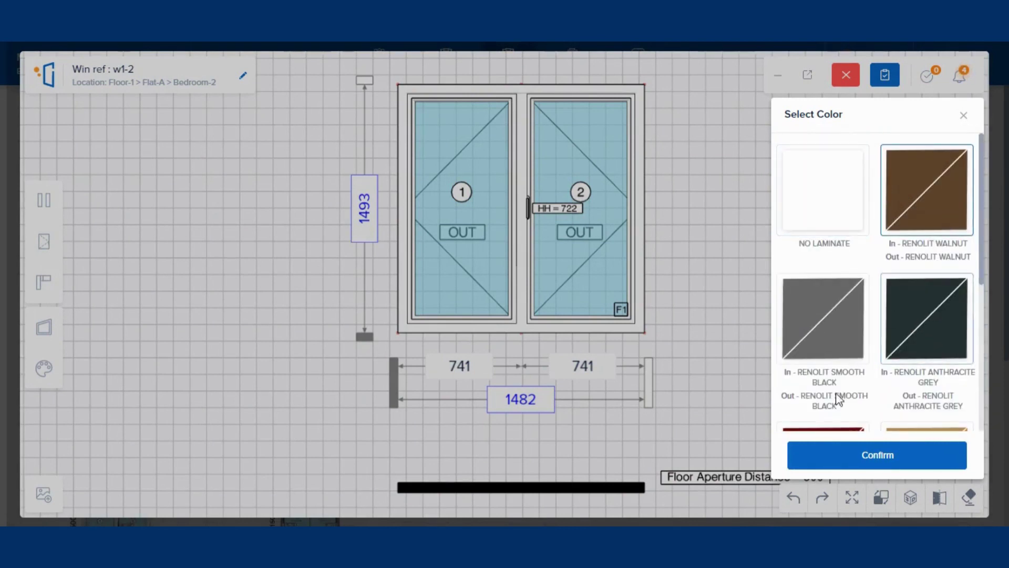
pyautogui.click(830, 458)
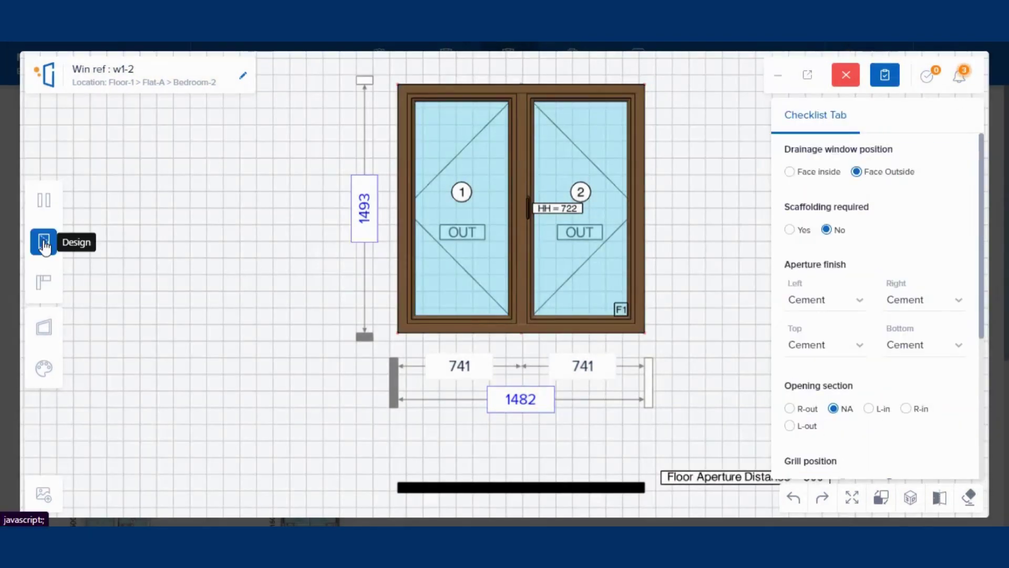
# Upload the construction-site photo captioned 'Site location' to window w1-2 and preview it.
pyautogui.click(43, 494)
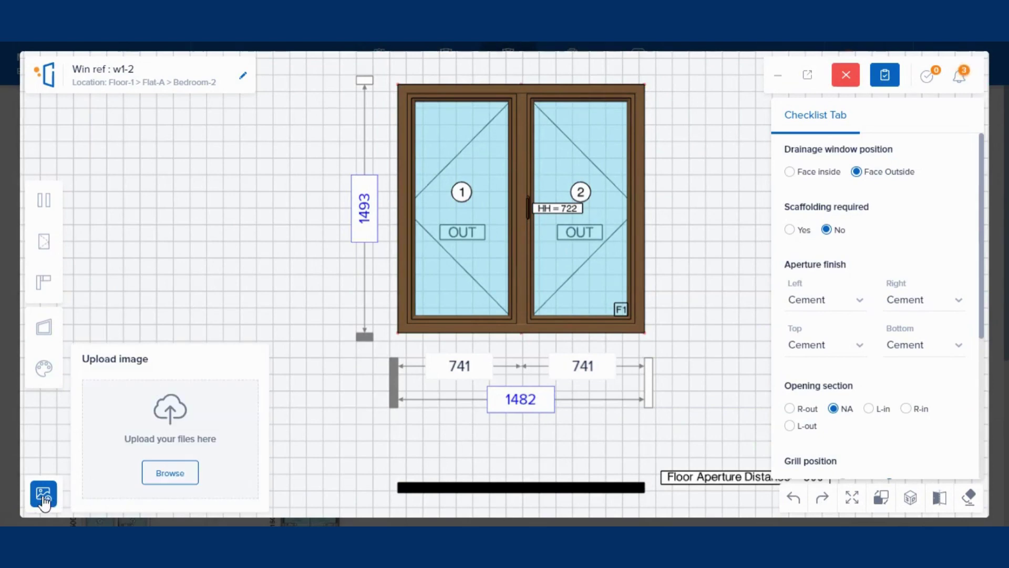
pyautogui.click(169, 473)
pyautogui.click(395, 126)
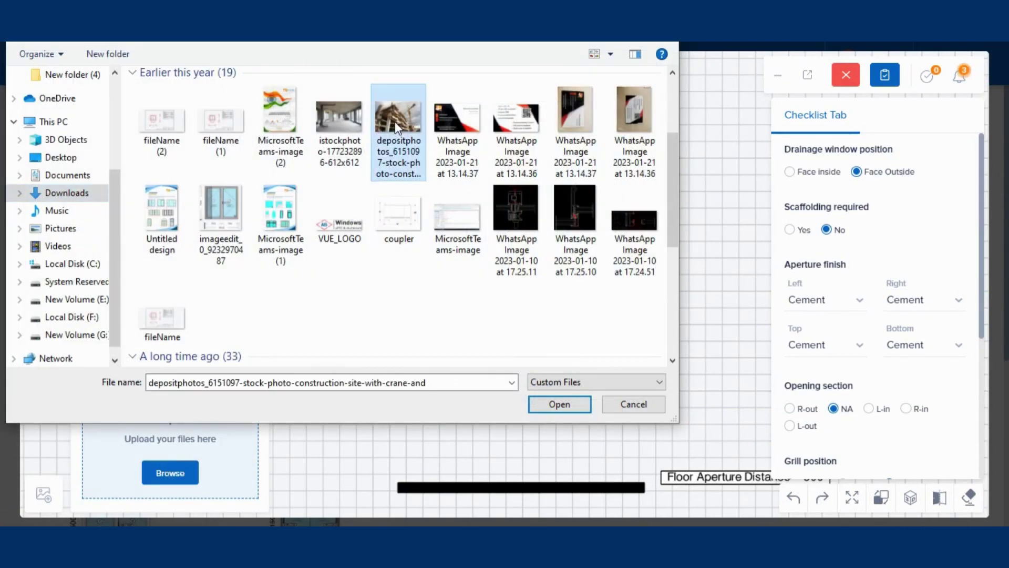
pyautogui.click(538, 400)
pyautogui.click(121, 439)
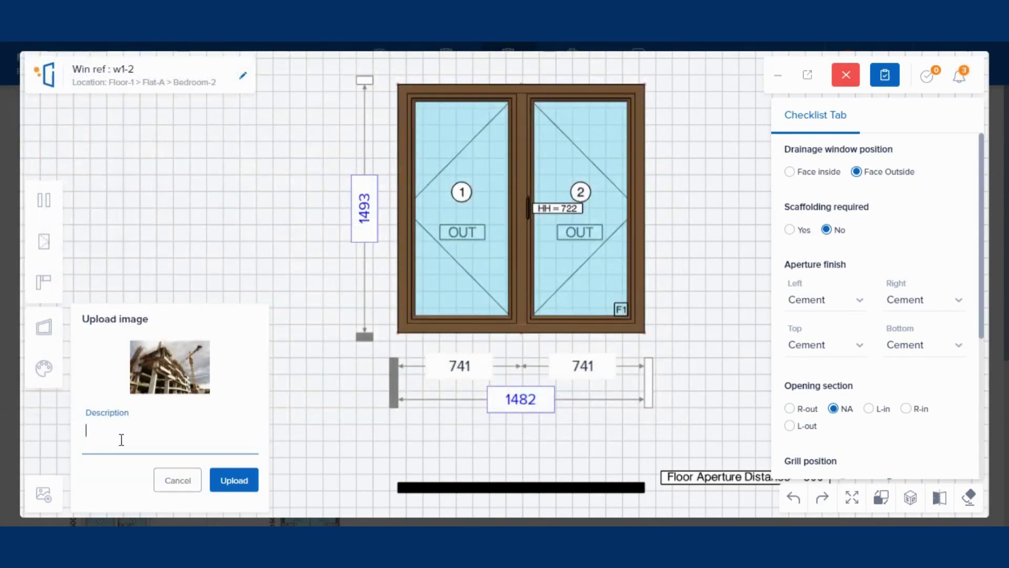
pyautogui.write('Site ')
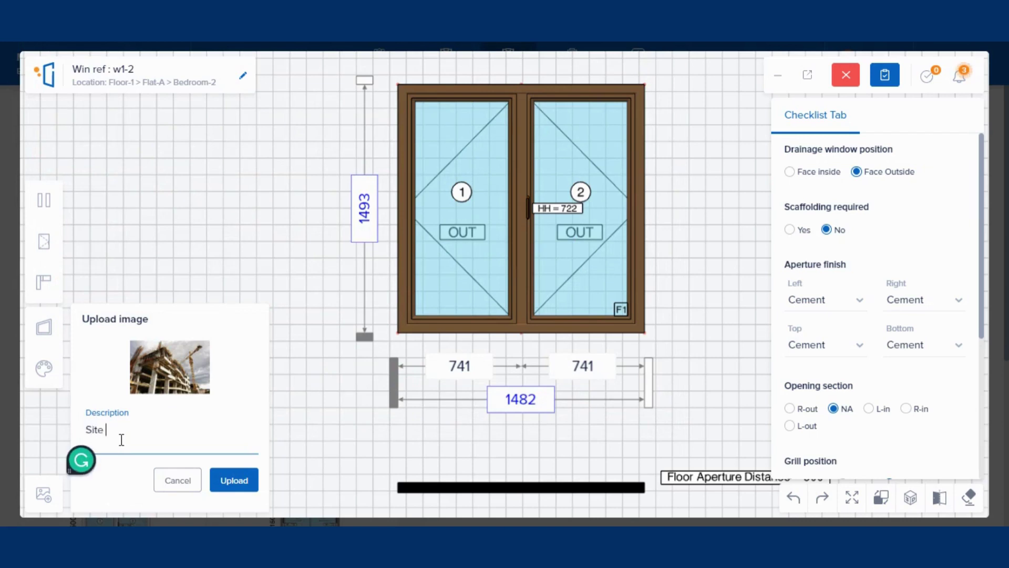
pyautogui.write('location')
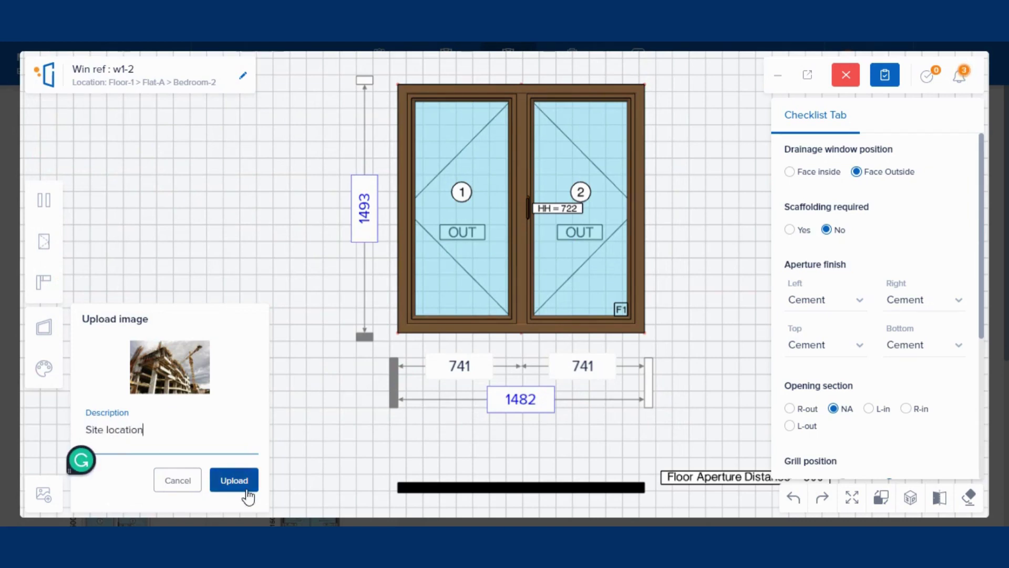
pyautogui.click(246, 492)
pyautogui.click(133, 460)
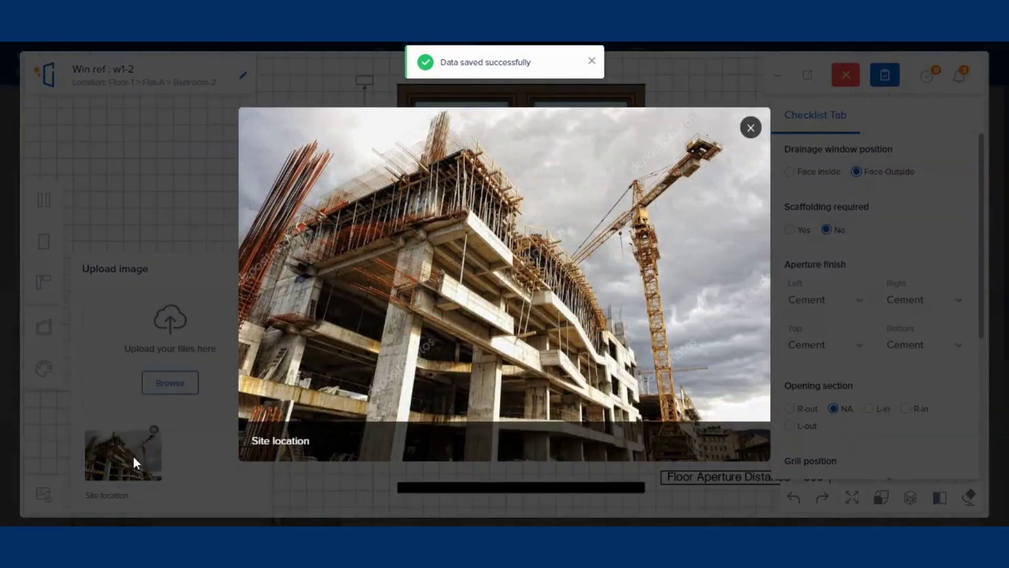
pyautogui.click(751, 127)
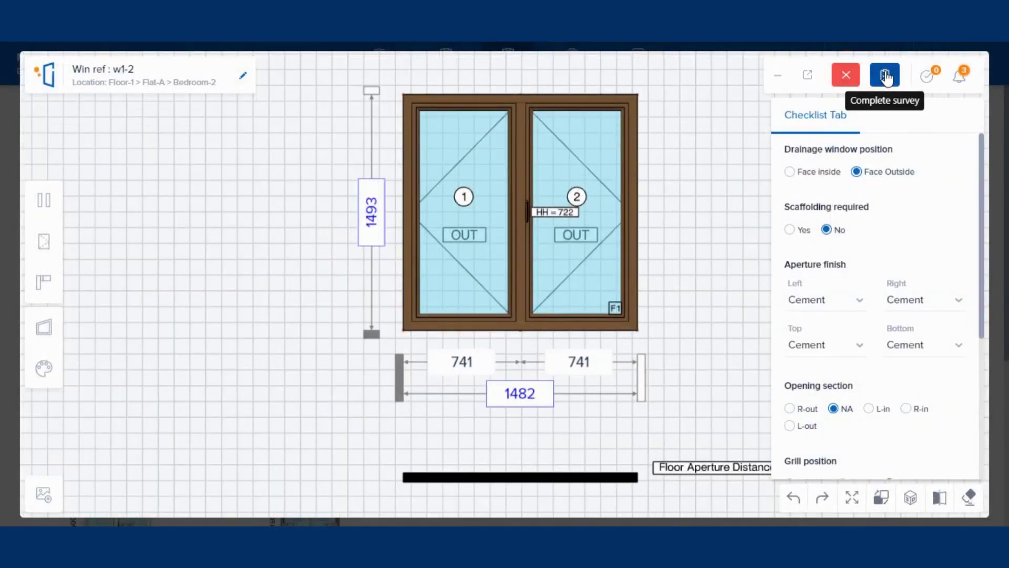
# Mark window w1-2's survey Complete and begin a new sales order in Post survey.
pyautogui.click(886, 78)
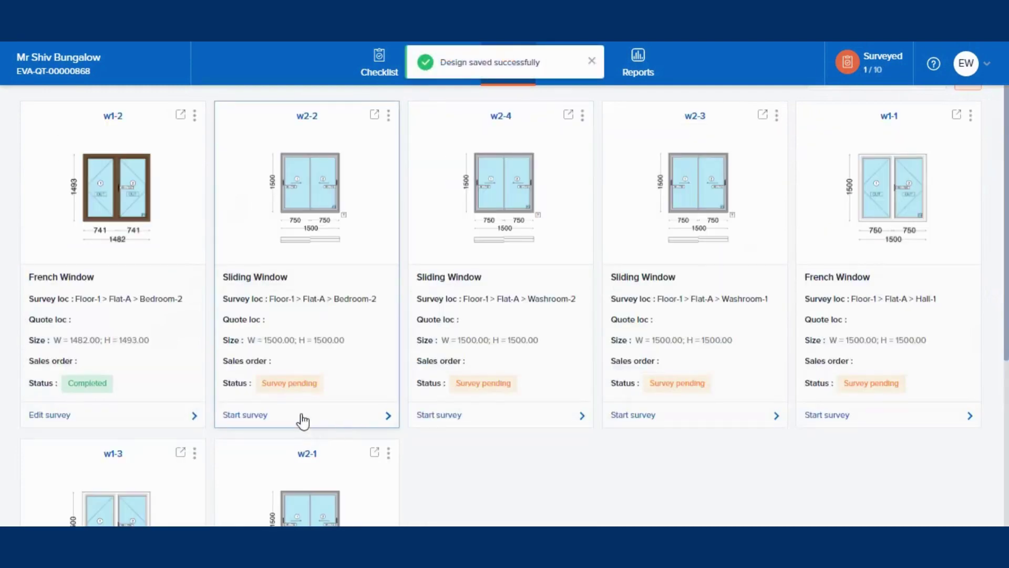
pyautogui.click(574, 82)
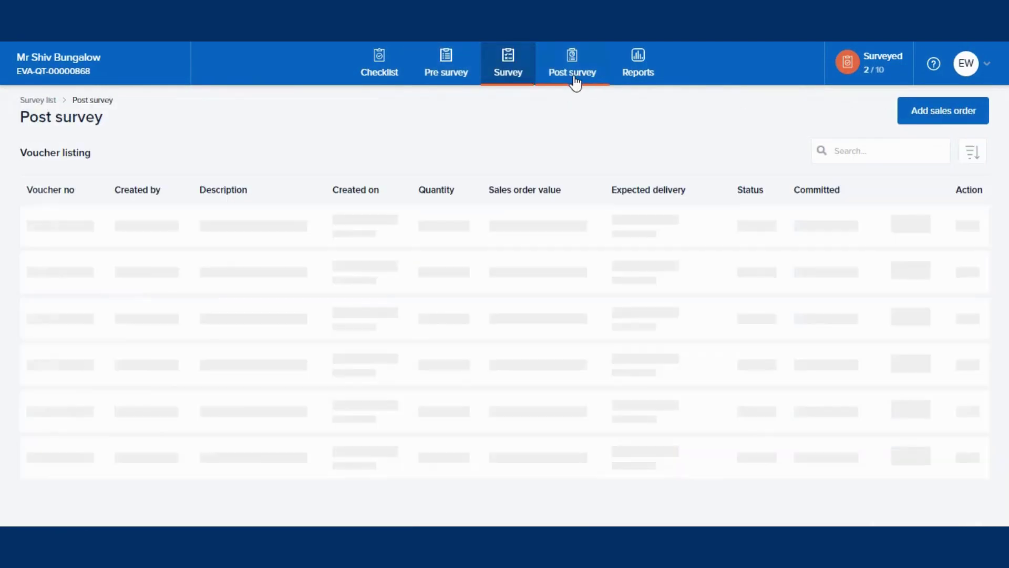
pyautogui.click(941, 111)
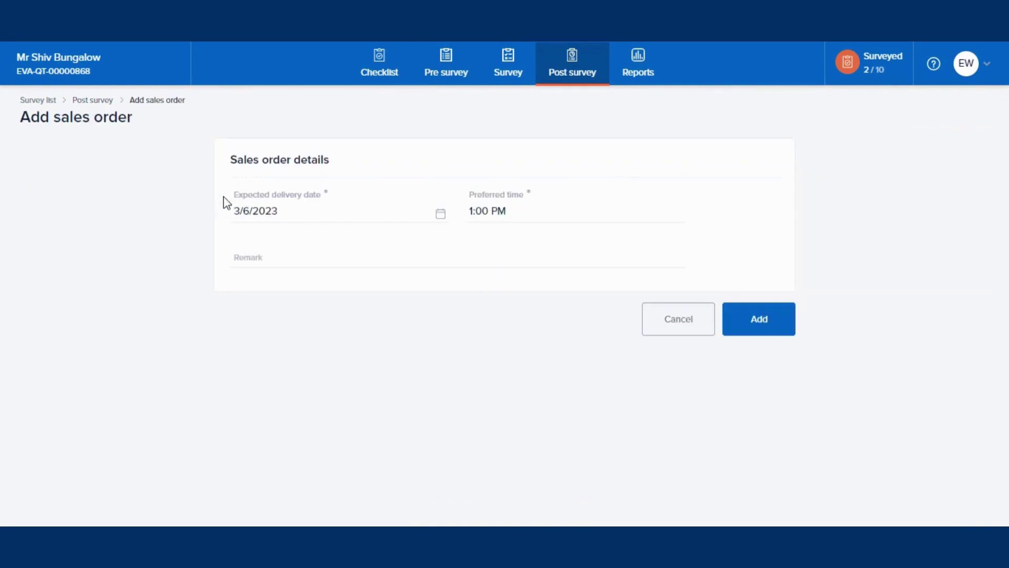
# Create the sales order with expected delivery Apr 30, 2023 at 11:00 AM.
pyautogui.click(317, 216)
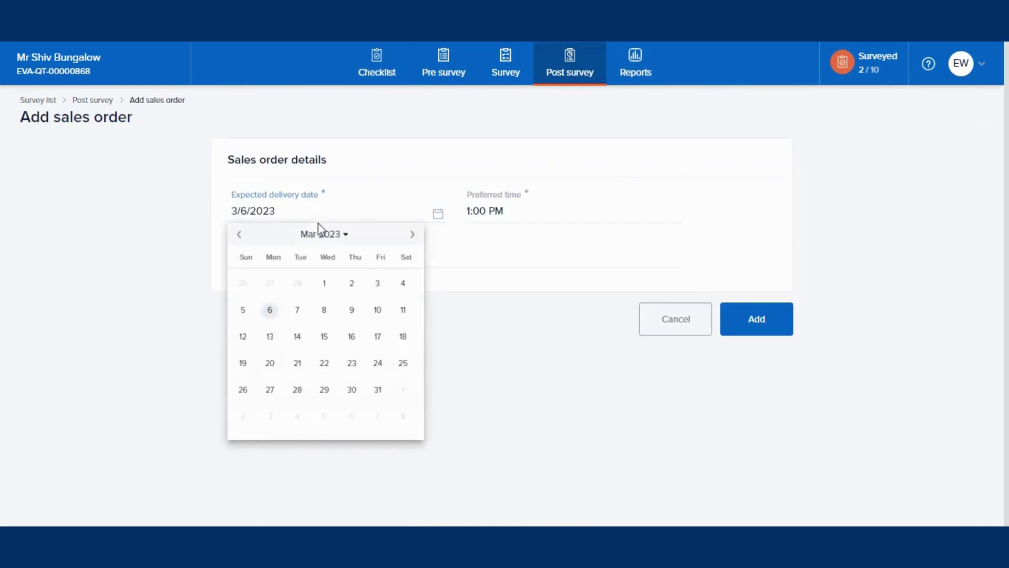
pyautogui.click(413, 235)
pyautogui.click(243, 416)
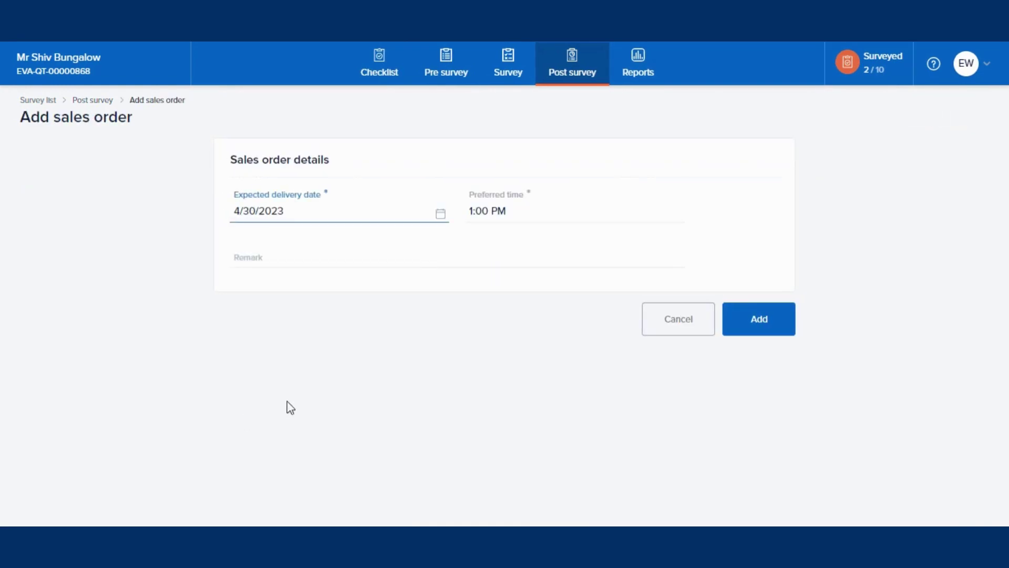
pyautogui.click(540, 212)
pyautogui.click(539, 275)
pyautogui.click(563, 297)
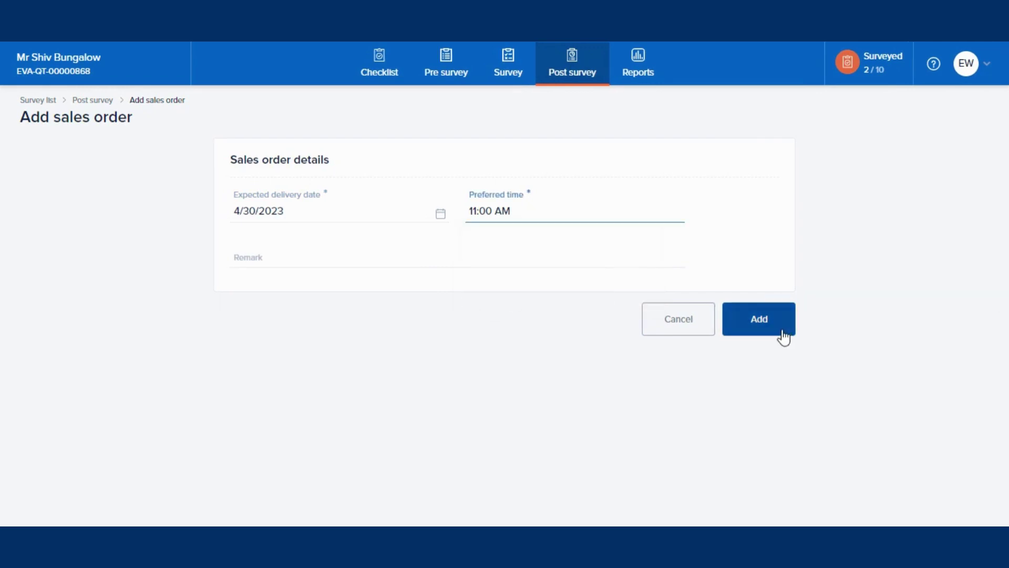
pyautogui.click(757, 321)
# Allocate windows w1-2 and w2-2 to sales order #SO-635.
pyautogui.moveTo(904, 246)
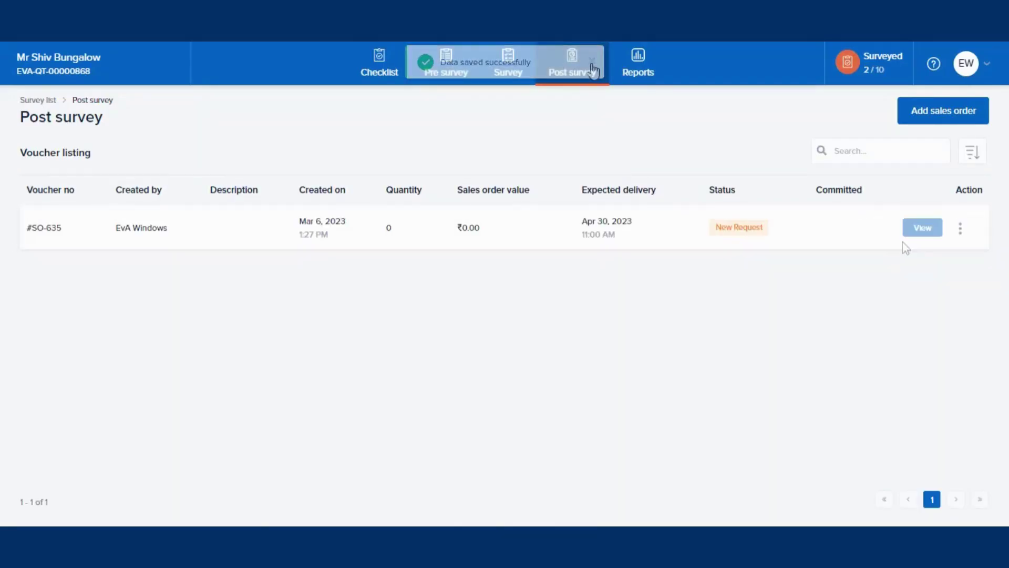
pyautogui.click(920, 230)
pyautogui.scroll(-1, 130, 353)
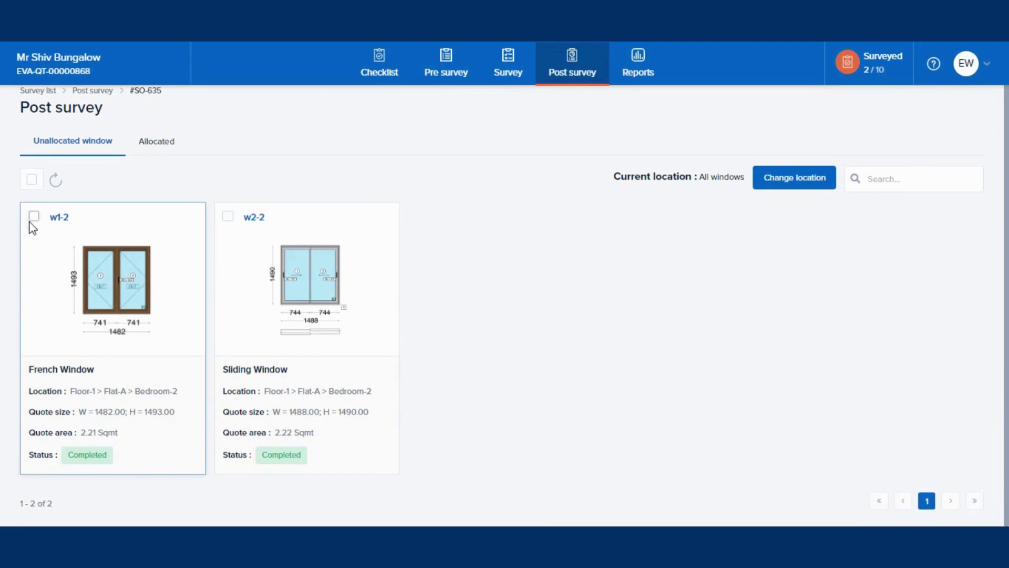
pyautogui.click(35, 184)
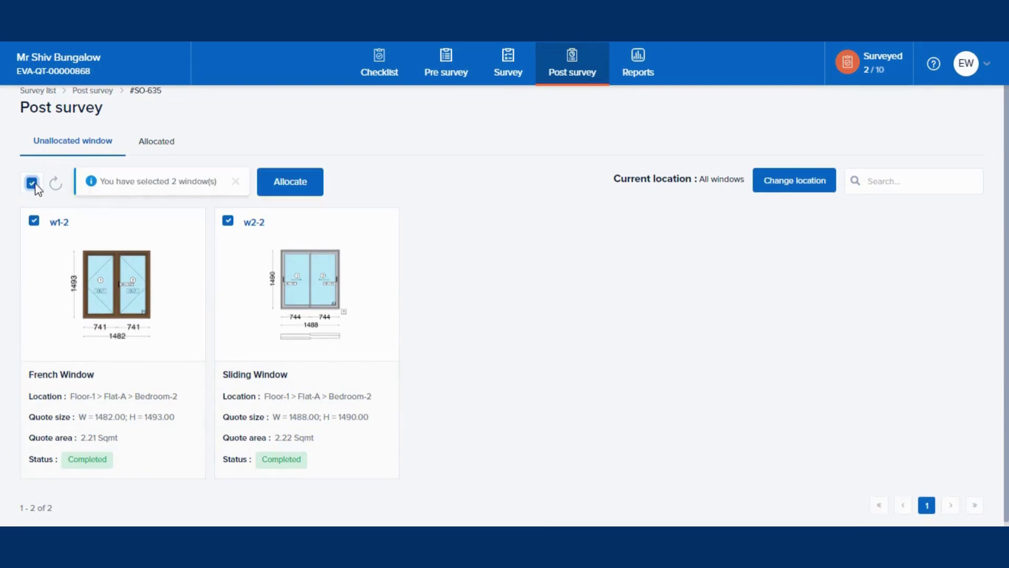
pyautogui.click(309, 190)
pyautogui.click(156, 154)
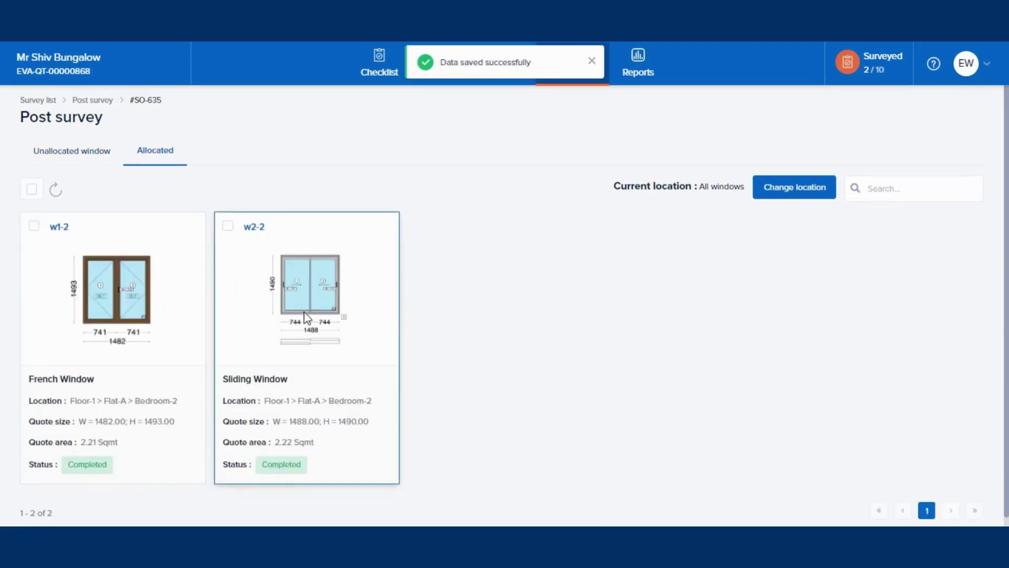
# Commit sales order #SO-635.
pyautogui.click(92, 100)
pyautogui.click(960, 228)
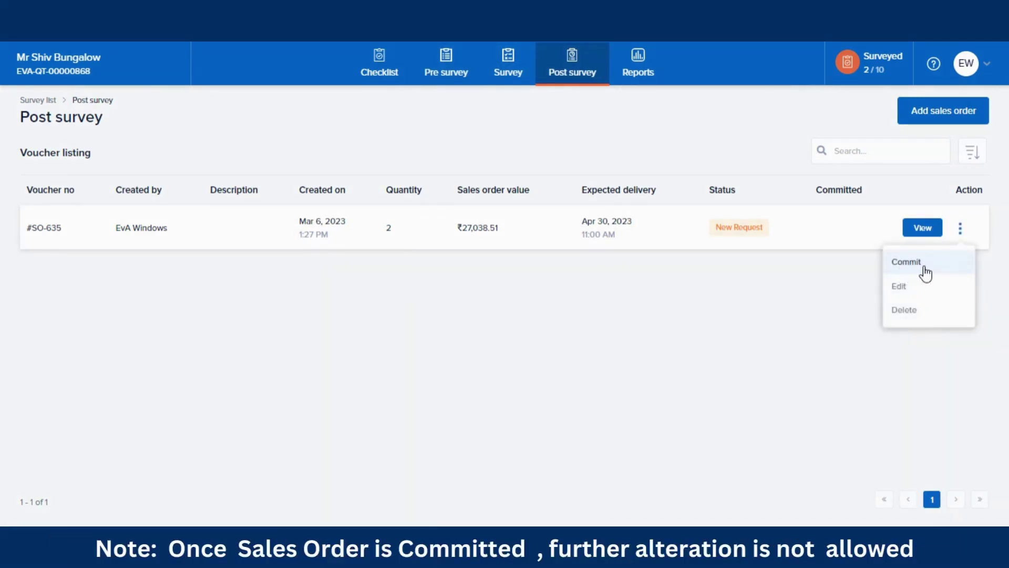
pyautogui.click(925, 272)
pyautogui.click(614, 357)
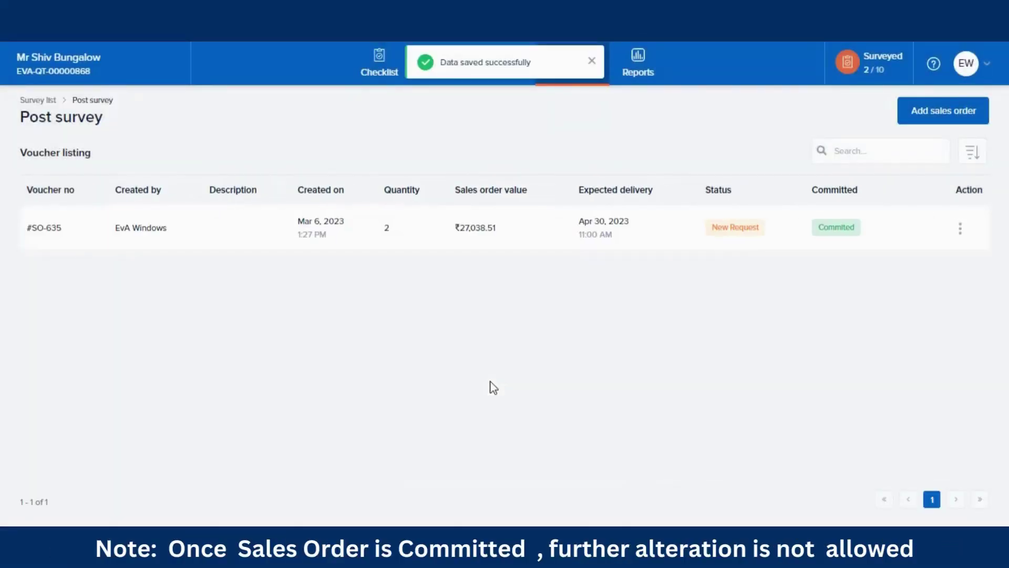
# Review the Survey Checklist Report PDF for windows w1-2 and w2-2, then return to Survey.
pyautogui.click(638, 66)
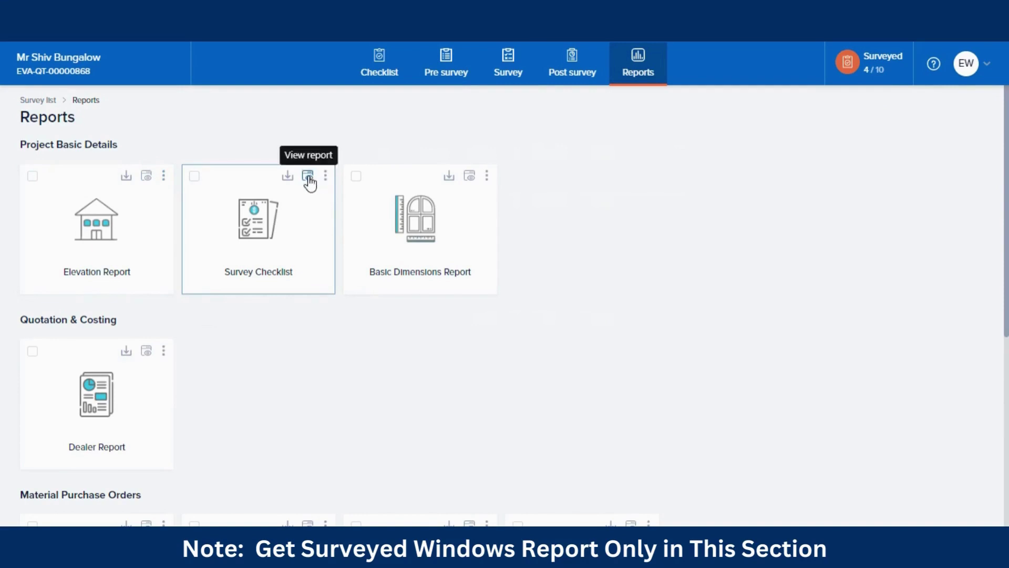
pyautogui.click(467, 177)
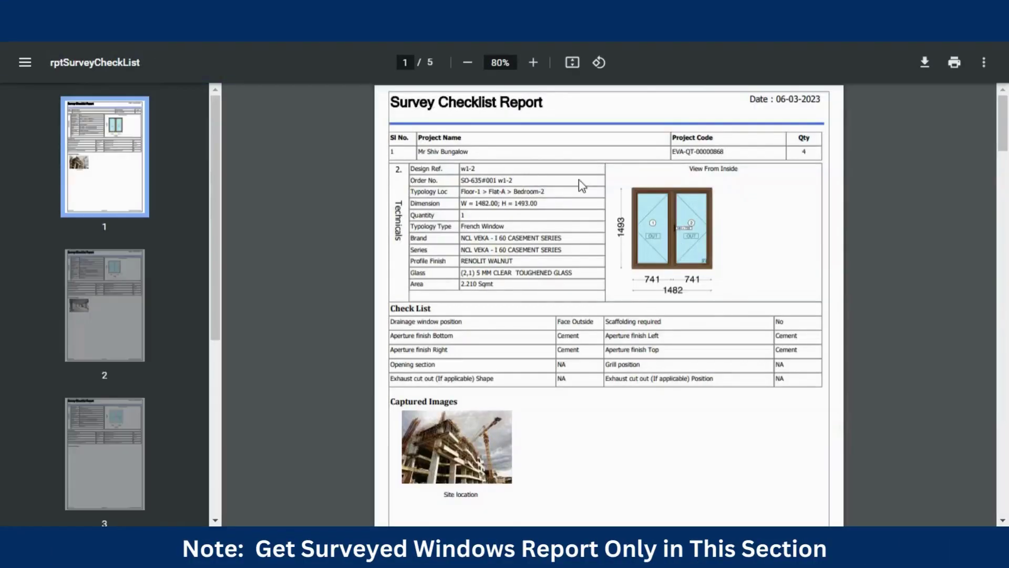
pyautogui.scroll(-18, 497, 405)
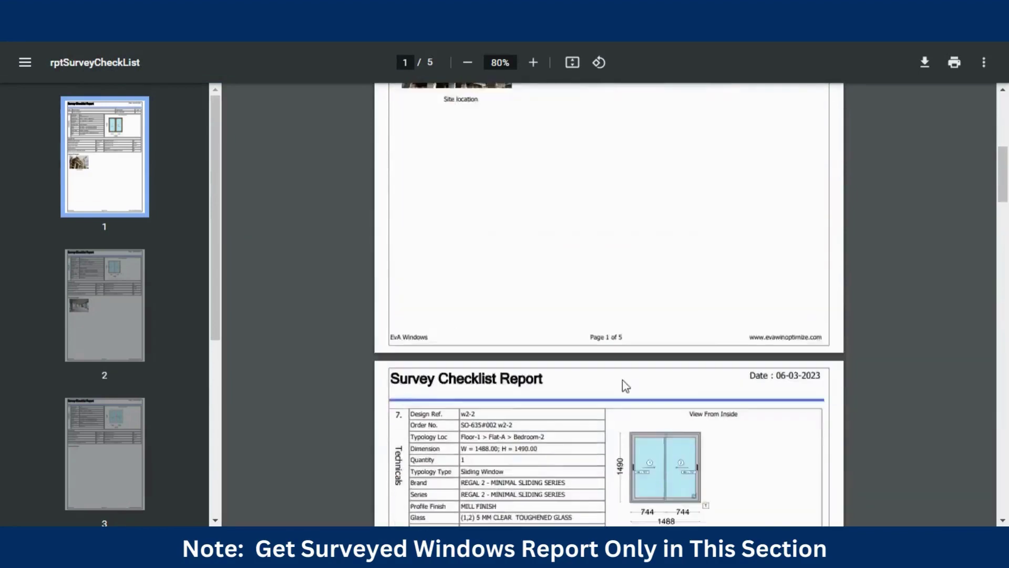
pyautogui.scroll(-20, 616, 442)
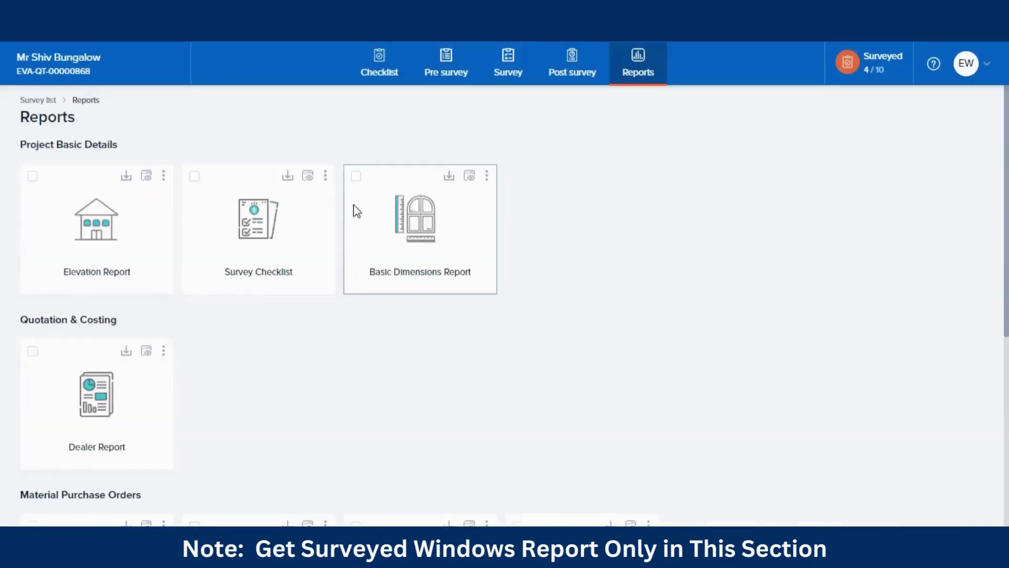
pyautogui.click(532, 79)
# Return to the surveys and view the sales order summary with #SO-635 and #SO-636 Committed.
pyautogui.click(37, 101)
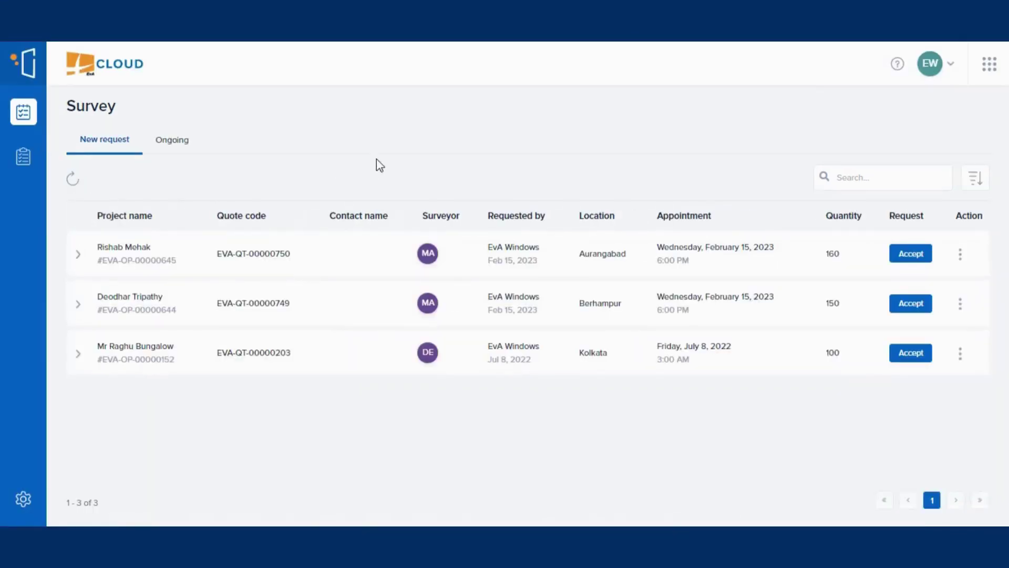
pyautogui.click(23, 156)
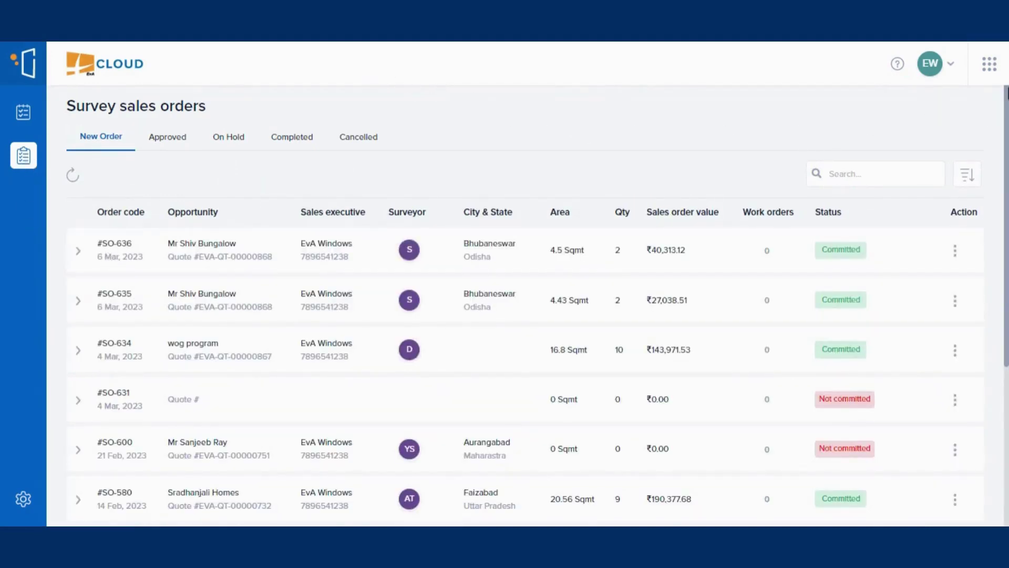
pyautogui.click(989, 63)
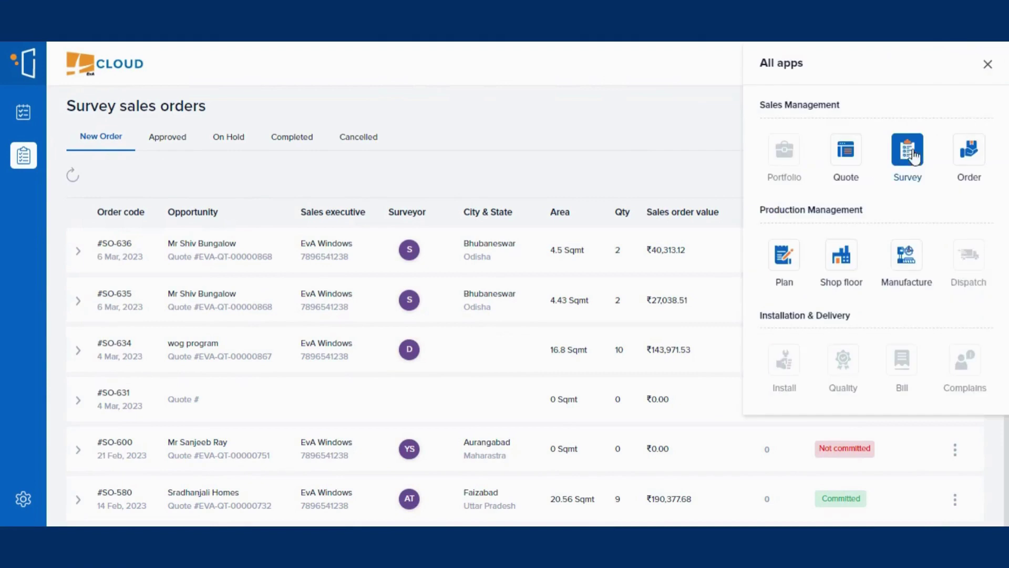
pyautogui.click(989, 65)
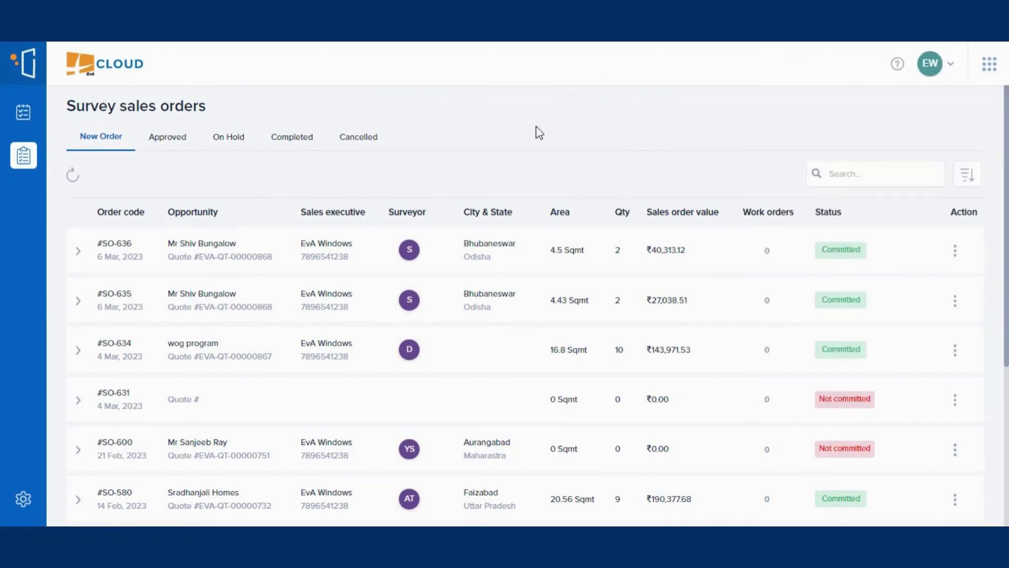